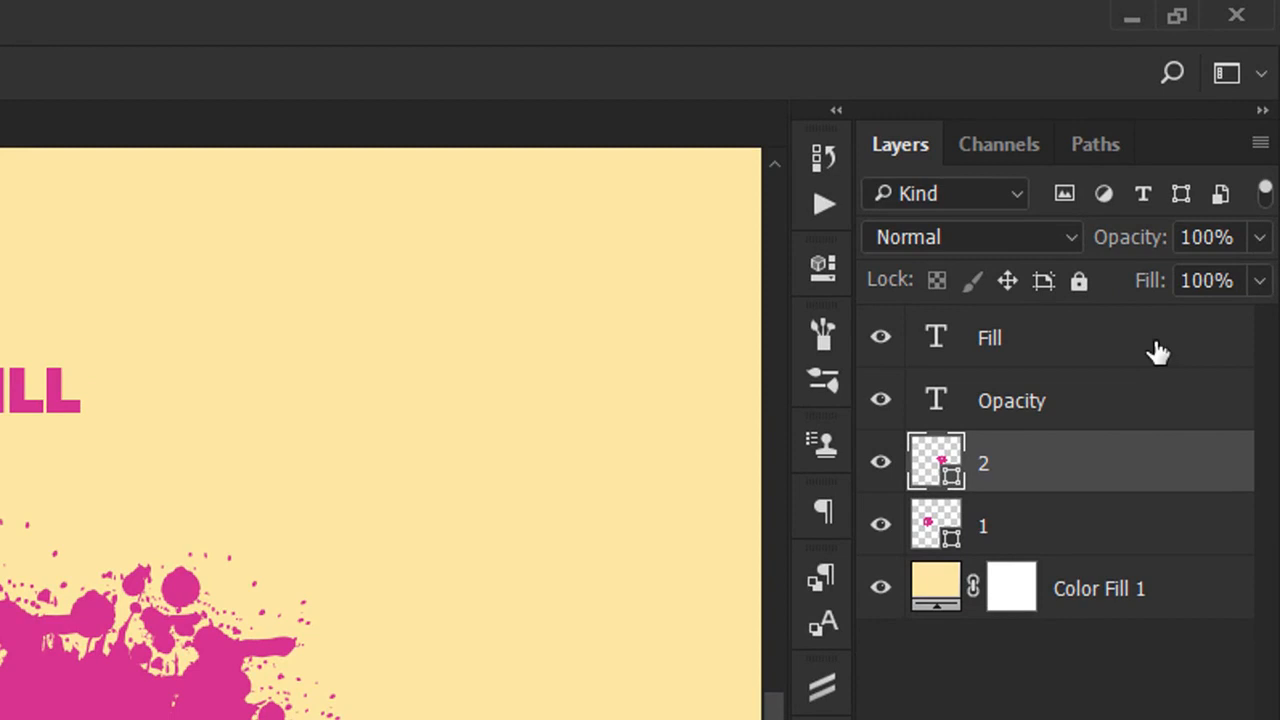
- Set layer 1's opacity to 60% and lower it in 10% increments to 20%
click(1100, 529)
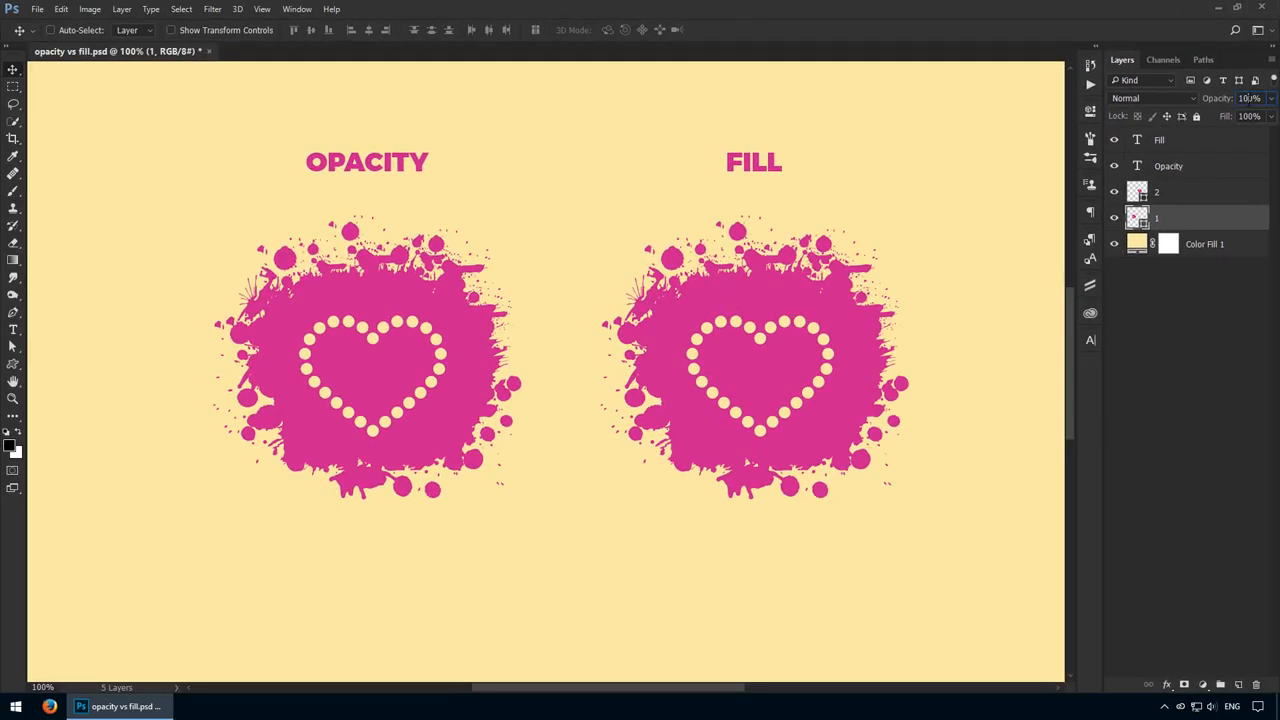
text(60)
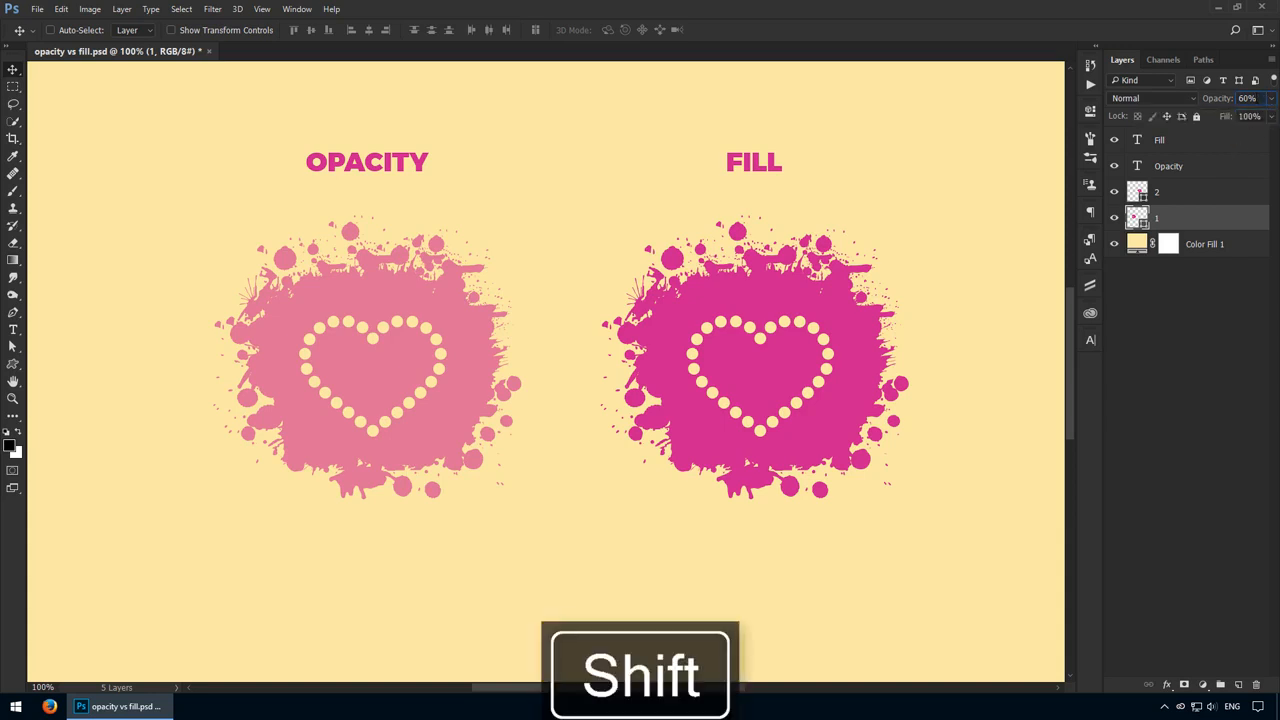
key(shift+Down)
key(shift+Down)
key(shift+Down)
key(shift+Down)
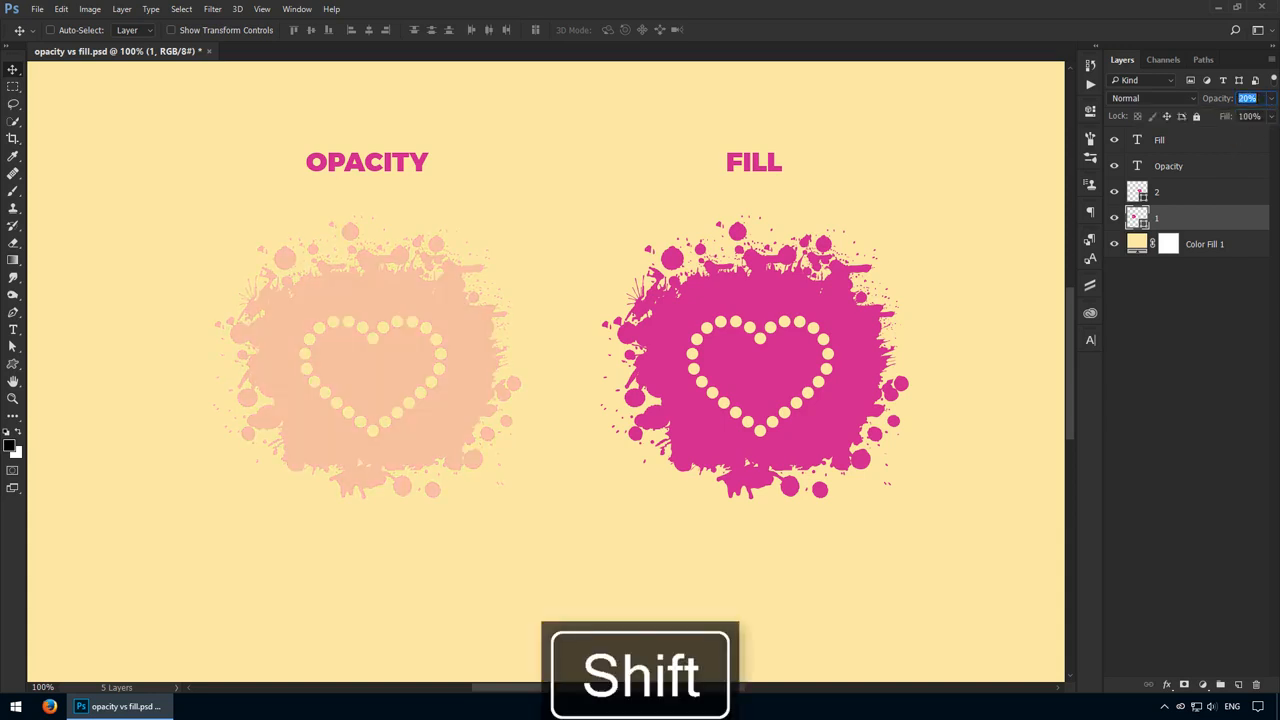
- Reduce layer 1's opacity one more increment and raise it in 10% increments through 40% and 80% to its maximum
key(shift+Down)
key(shift+Up)
key(shift+Up)
key(shift+Up)
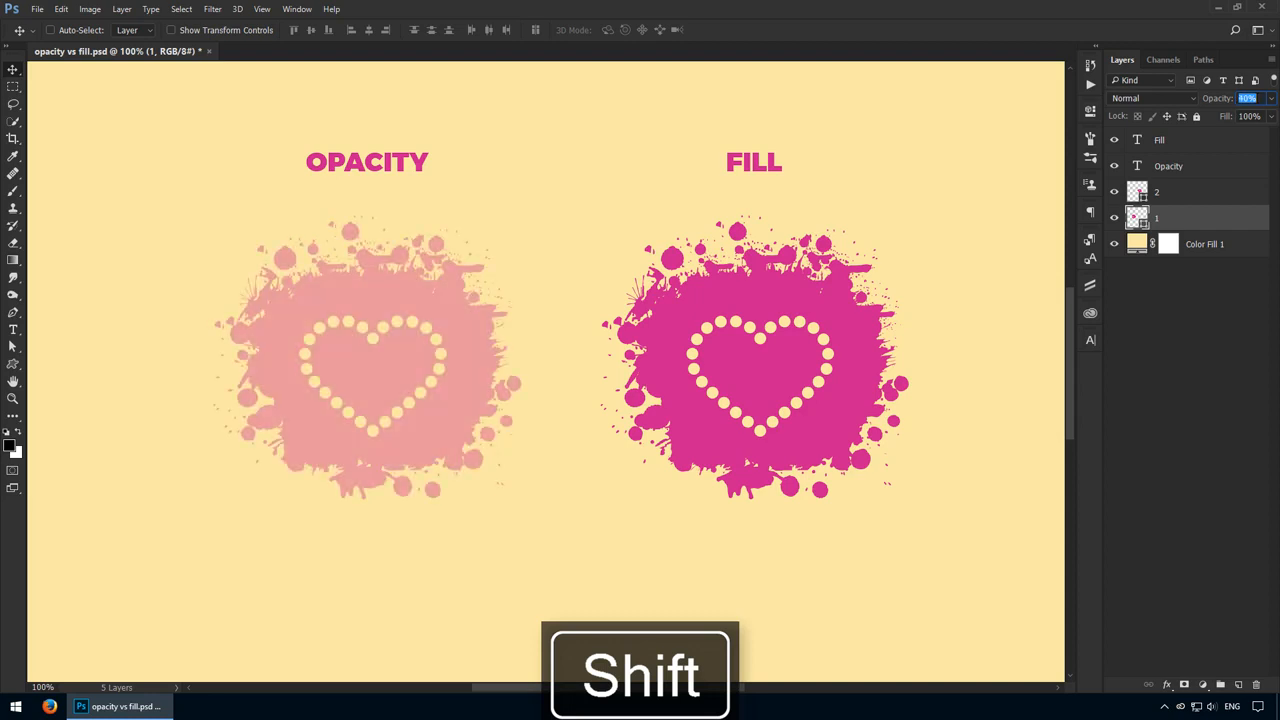
key(shift+Up)
key(shift+Up)
key(shift+Up)
key(shift+Up)
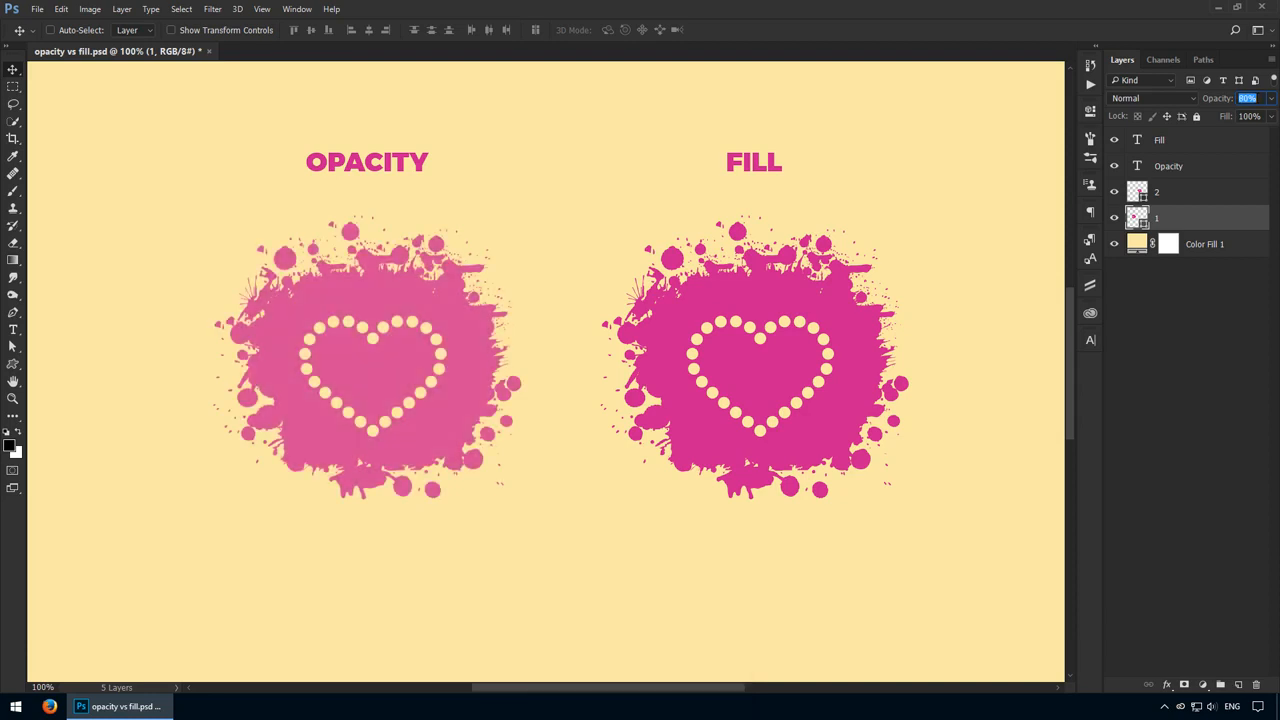
key(shift+Up)
key(shift+Up)
- Lower layer 1's opacity in 10% increments to 50% and raise it back up to 80%
key(shift+Down)
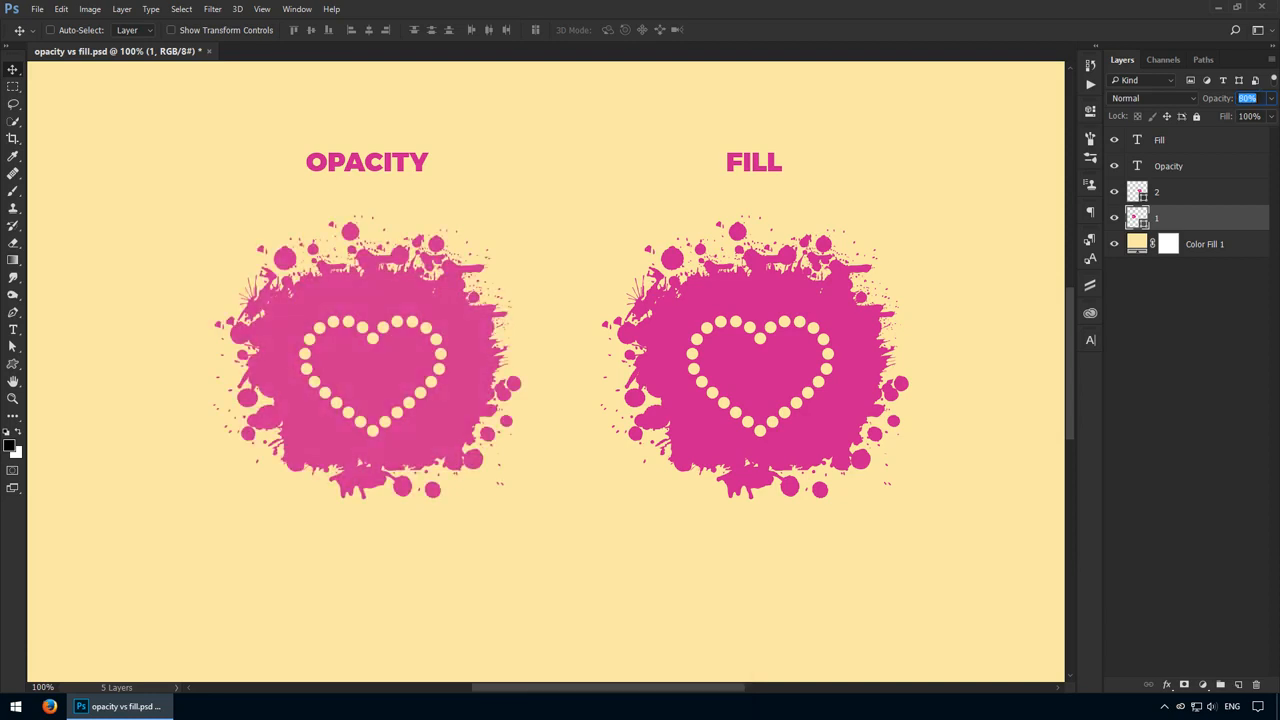
key(shift+Down)
key(shift+Down)
key(shift+Down)
key(shift+Down)
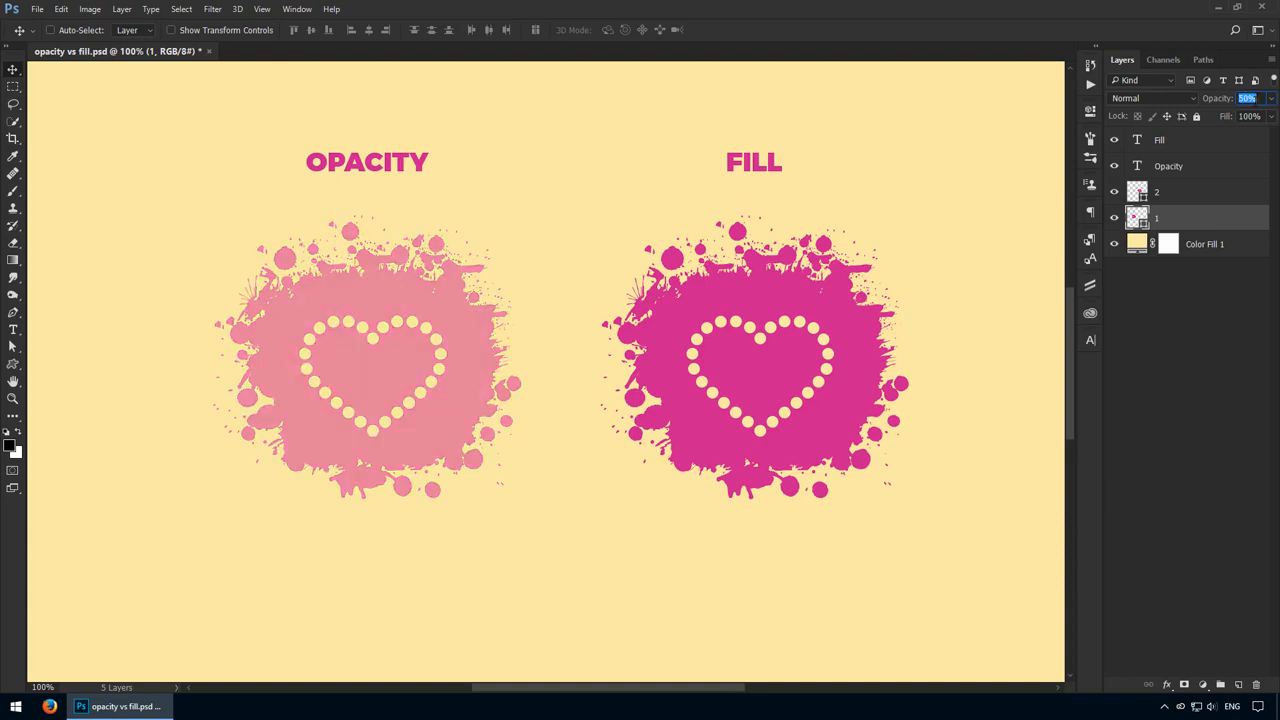
key(shift+Up)
key(shift+Up)
key(shift+Up)
key(shift+Up)
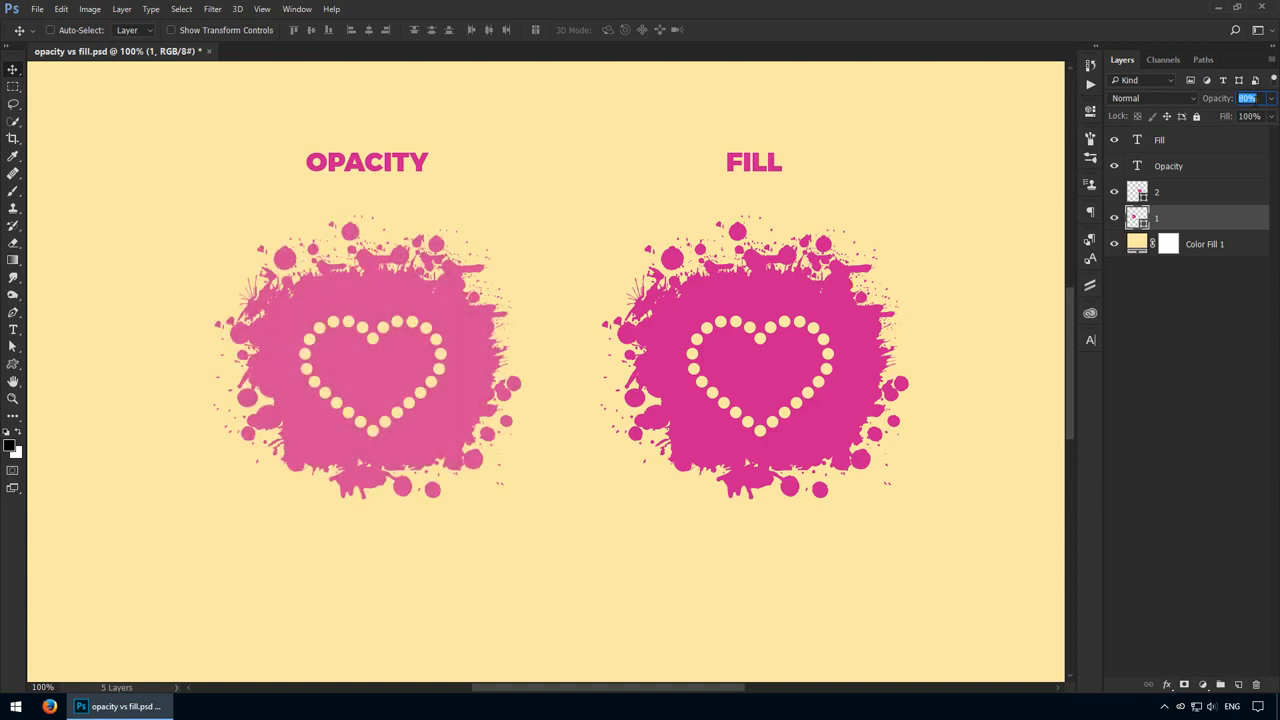
key(Return)
- Try layer 1's opacity at 20%, 50% and 100%, finishing at 25%
key(2)
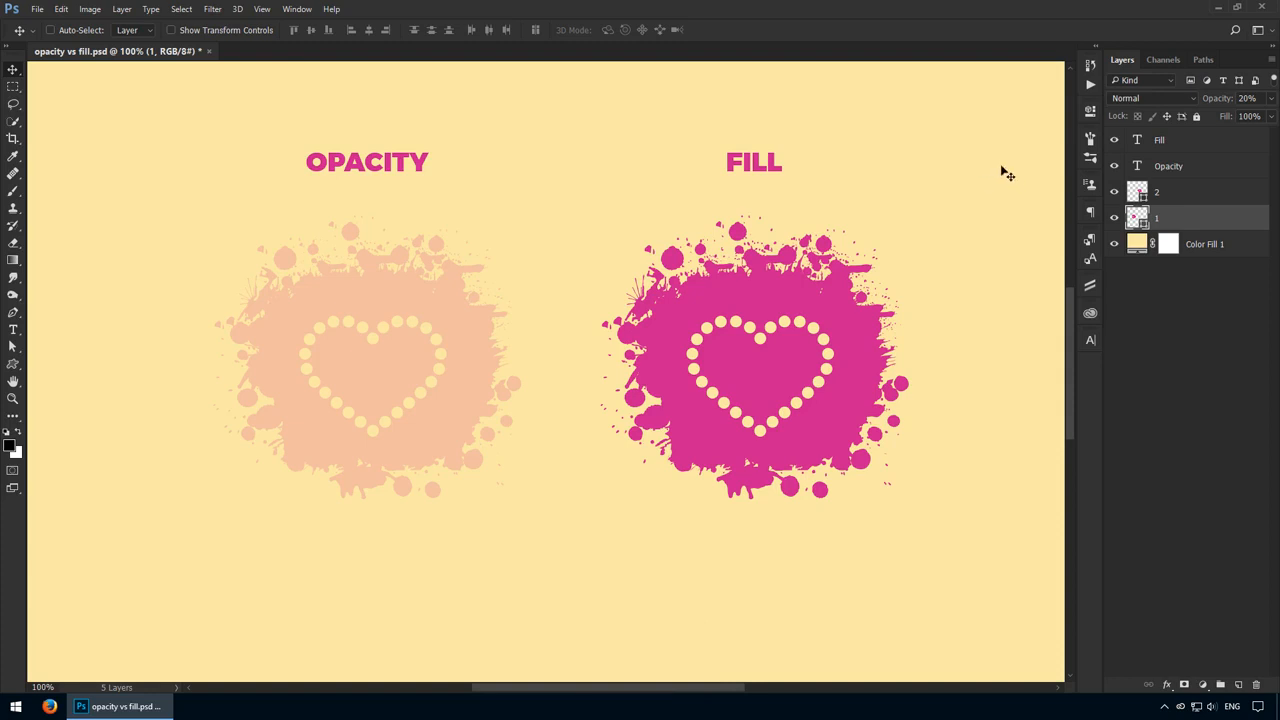
key(5)
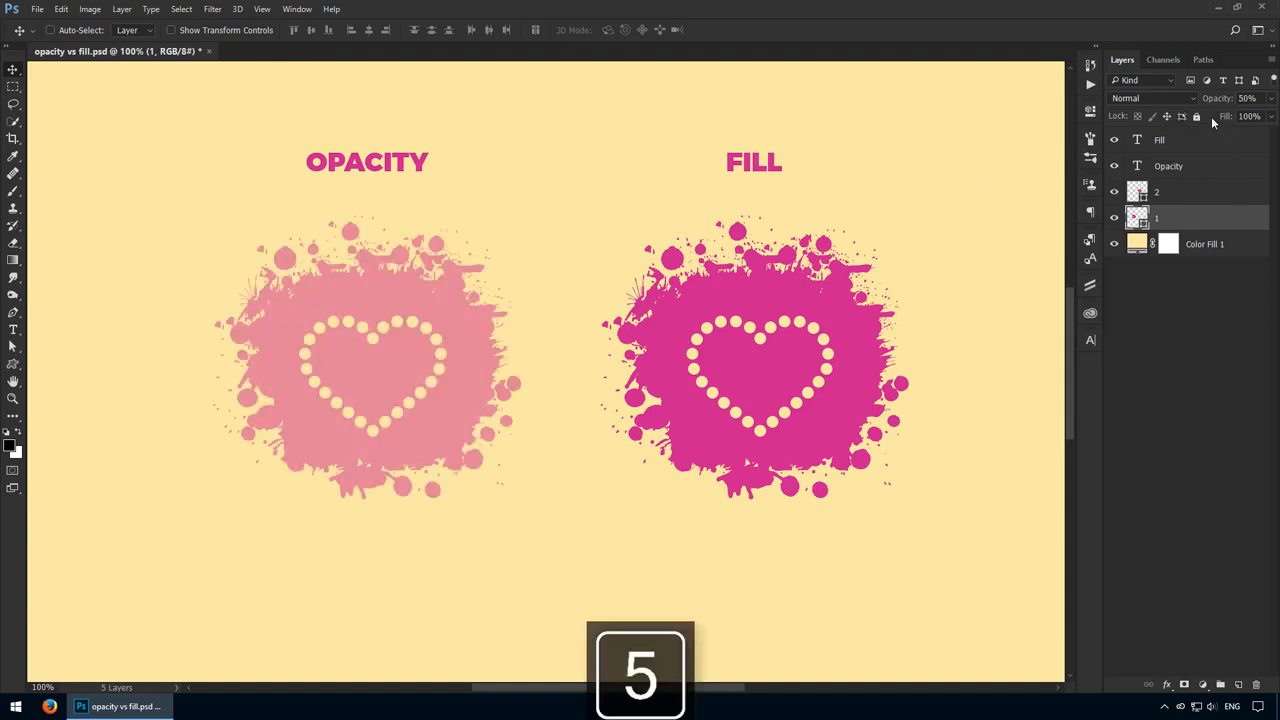
key(0)
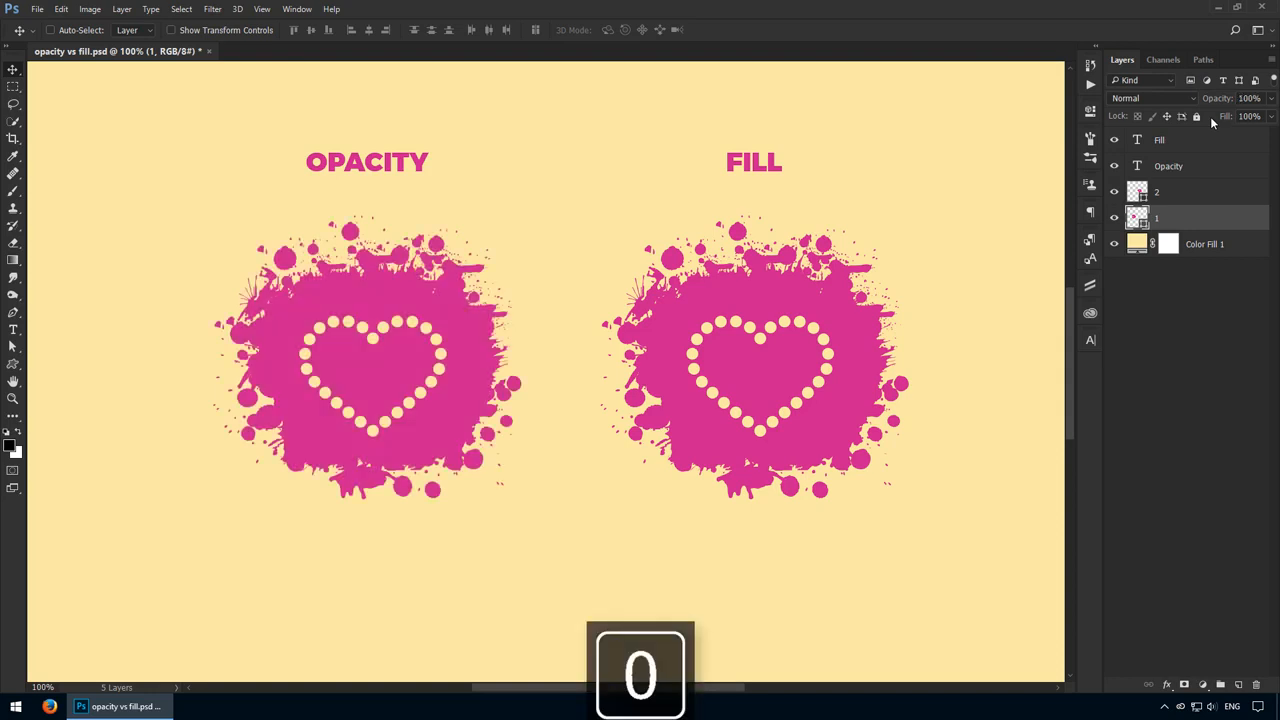
key(2)
key(2)
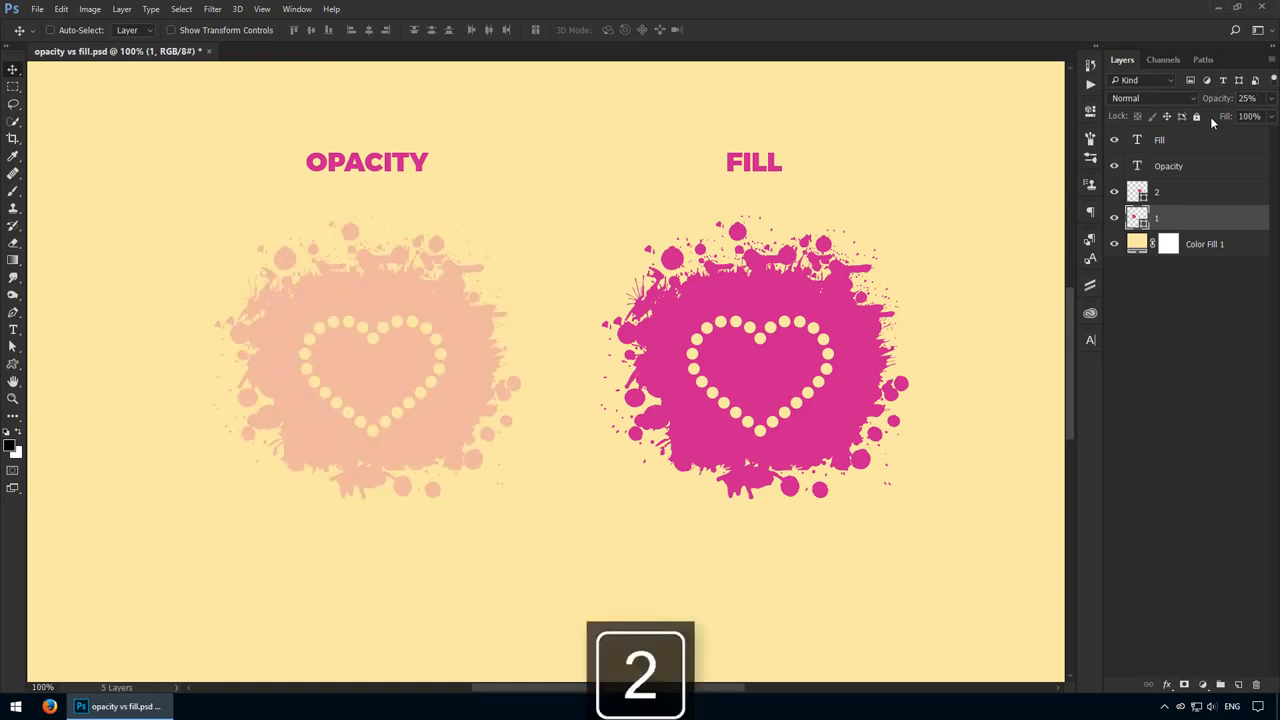
key(5)
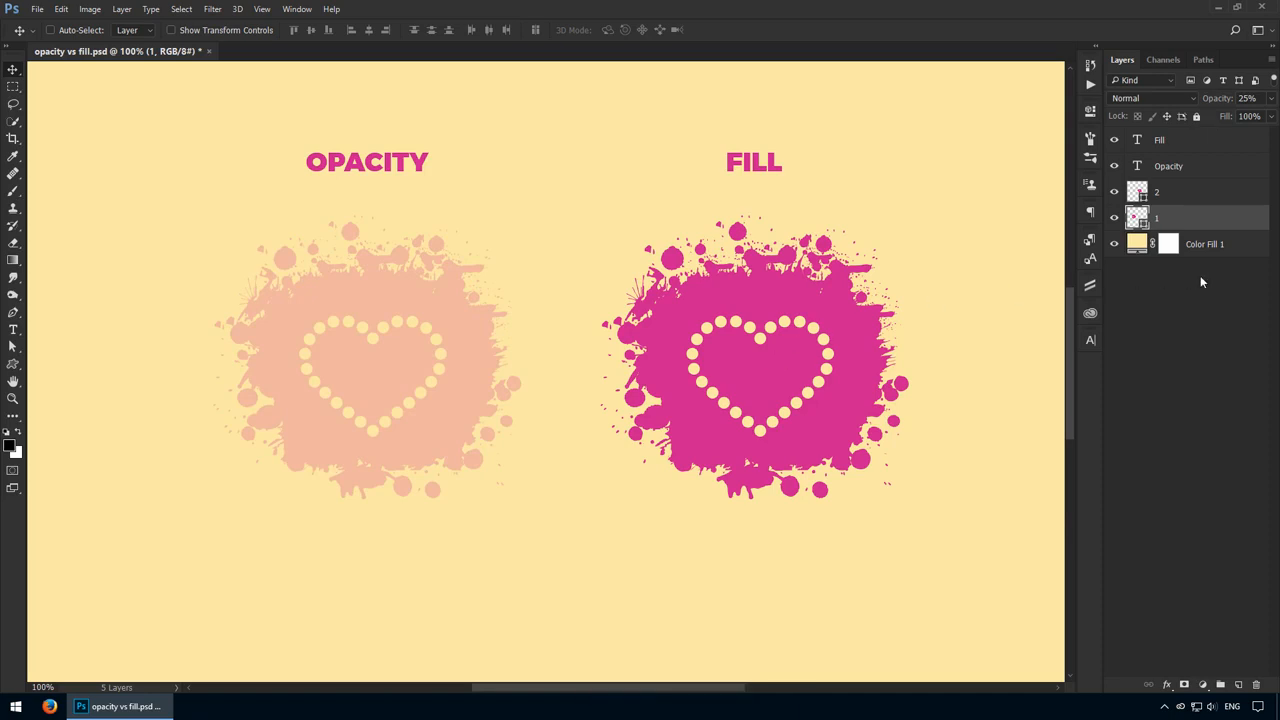
- Set layer 2's fill to 25% and select layer 1's splatter on the canvas for comparison
click(1192, 193)
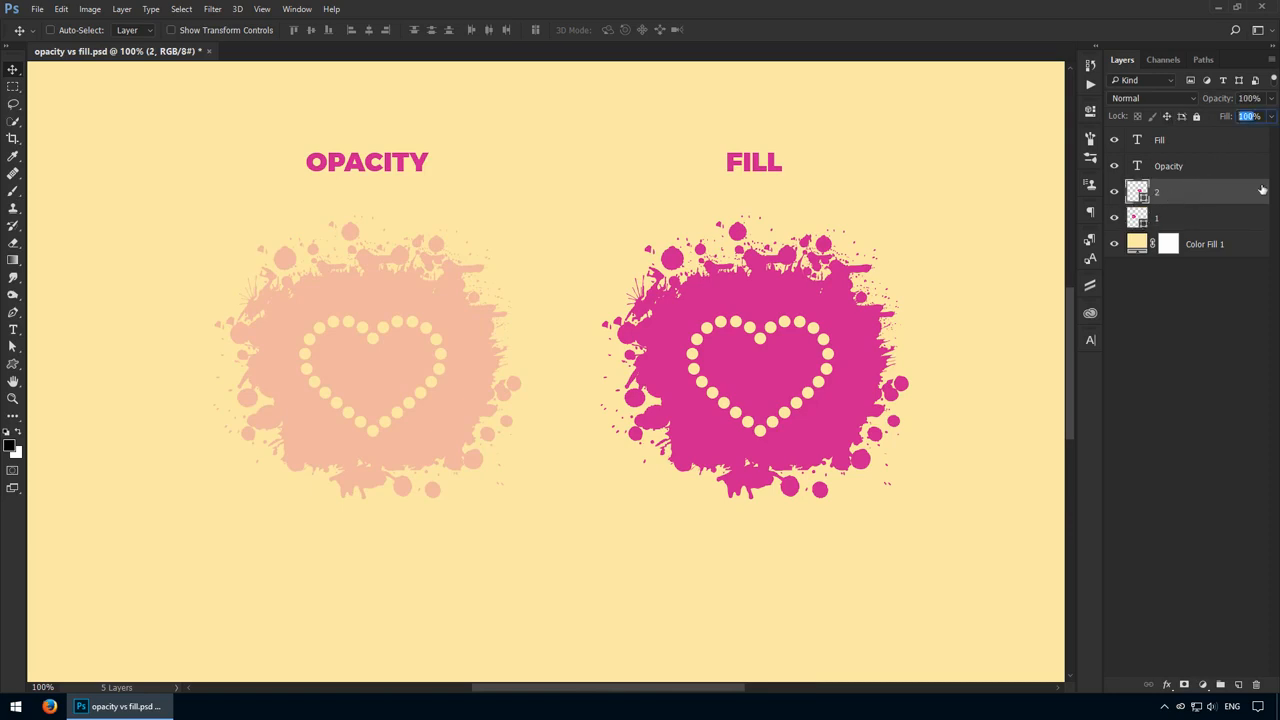
key(shift+2)
key(shift+5)
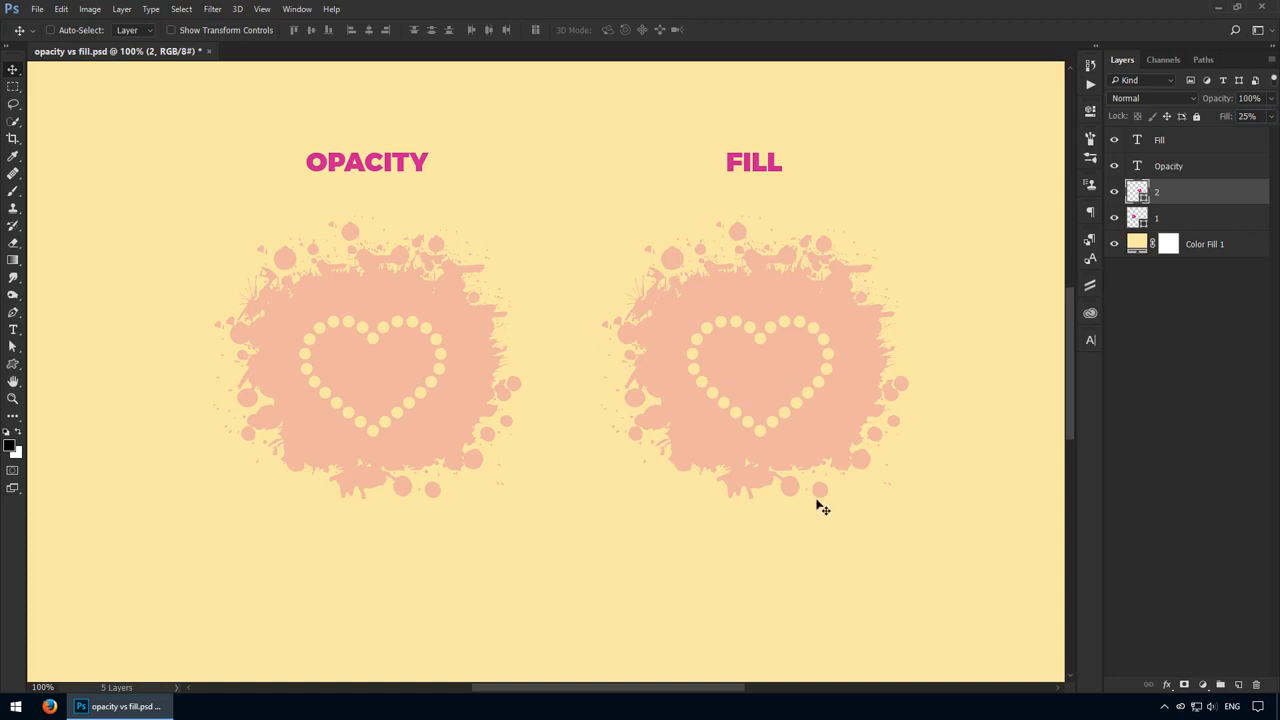
ctrl+click(381, 385)
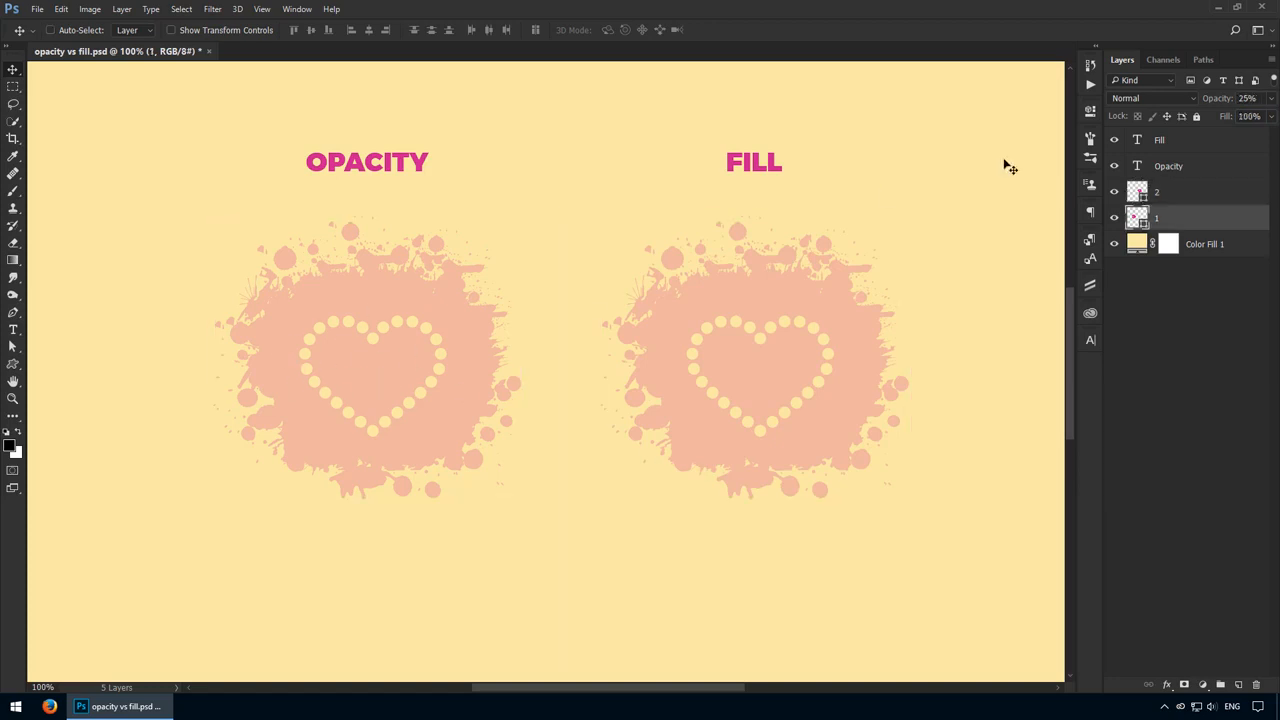
- Add a 10 px red outside Stroke effect to layer 2, the splatter beneath the FILL heading
ctrl+click(868, 416)
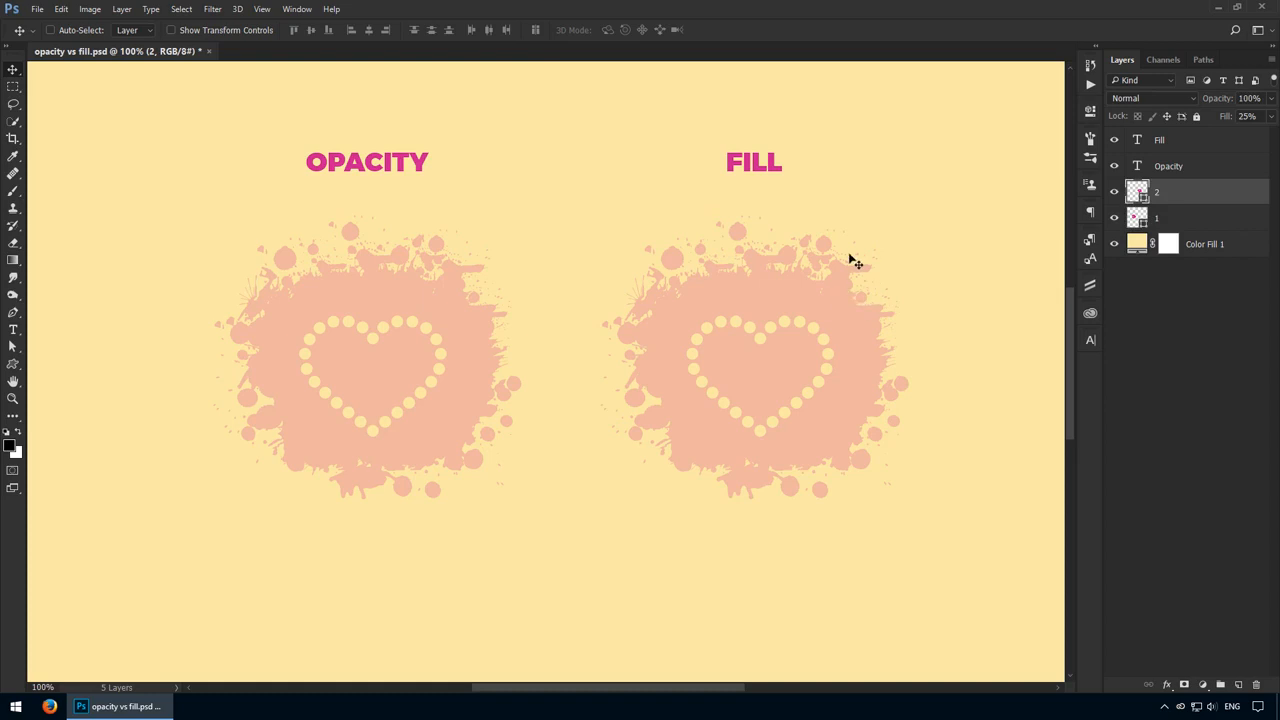
click(1166, 685)
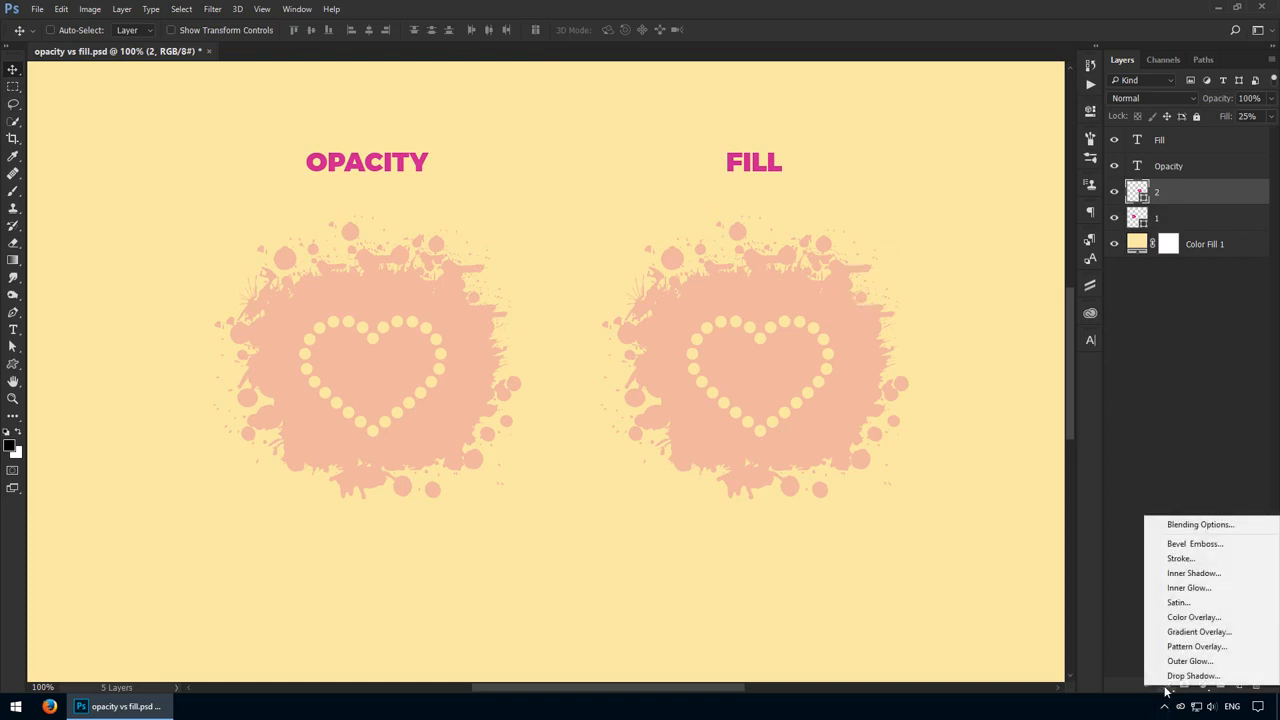
click(1228, 562)
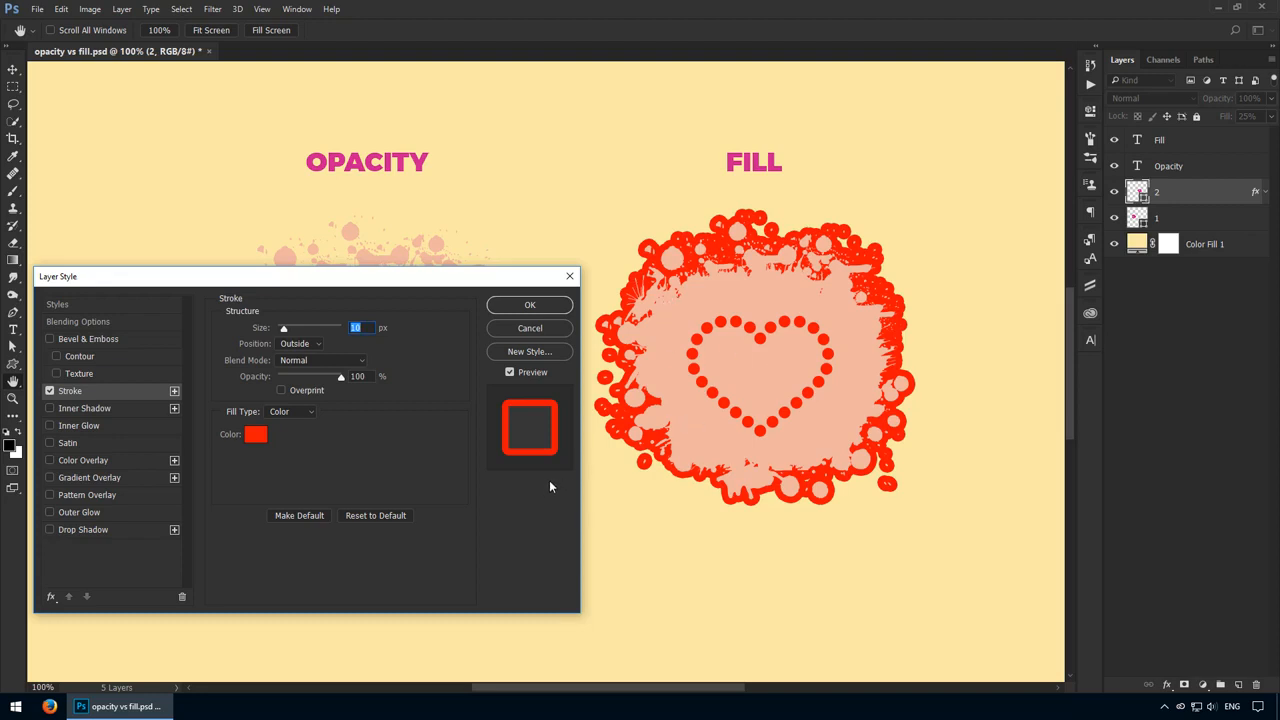
click(553, 307)
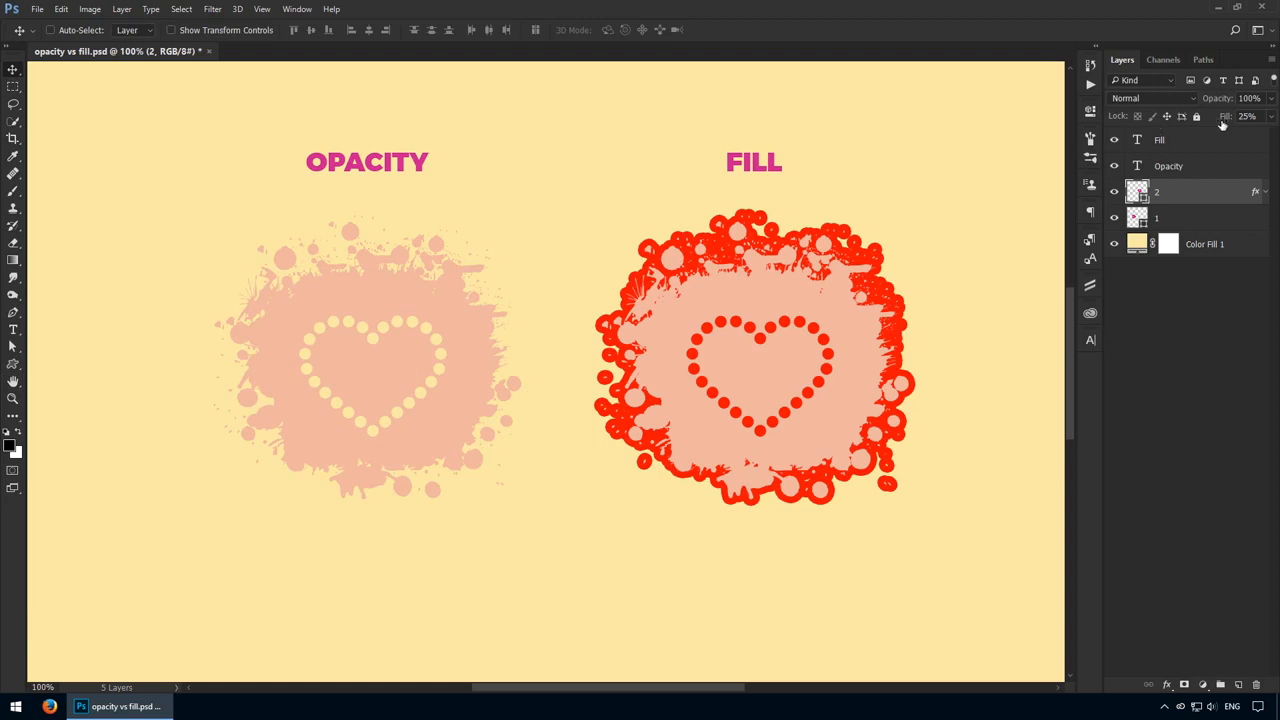
- Lower layer 2's fill to 0% so only its red stroke is drawn
drag(1226, 120, 771, 160)
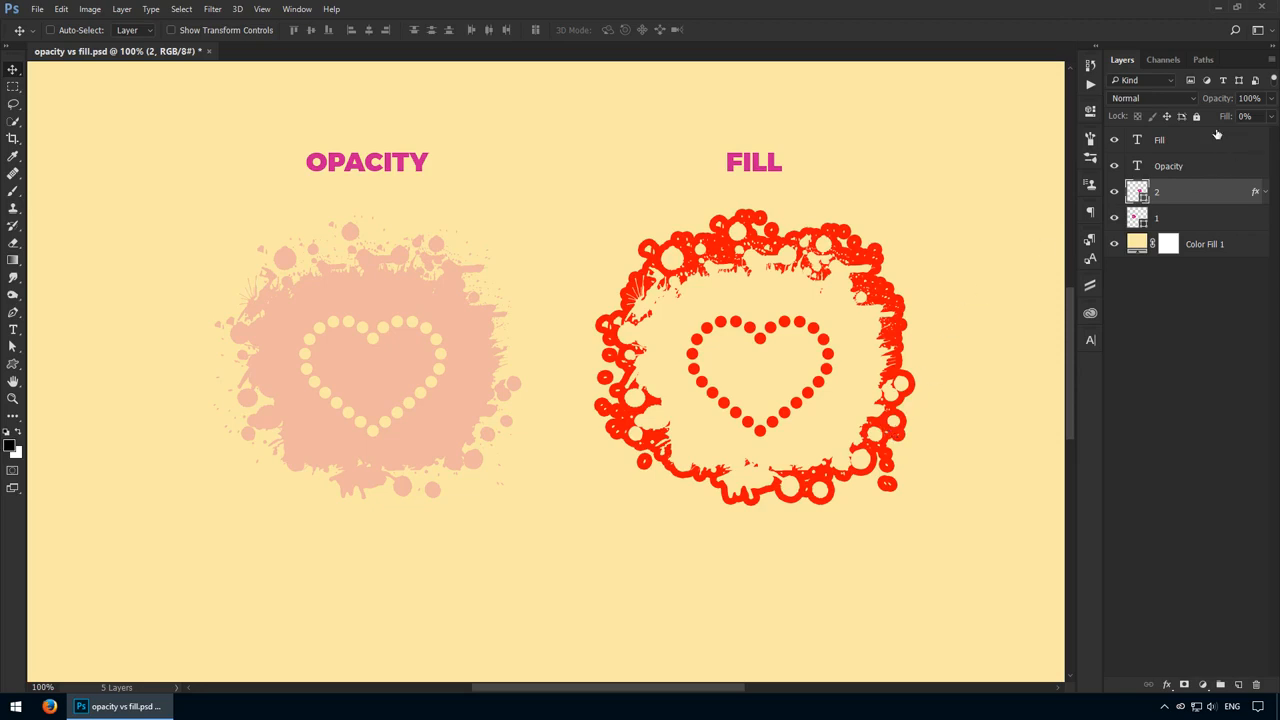
mouse_move(1222, 118)
mouse_down()
mouse_move(1240, 118)
mouse_move(1186, 117)
mouse_up()
mouse_move(1226, 119)
mouse_down()
mouse_move(1246, 117)
mouse_move(663, 140)
mouse_up()
- Add a 10 px red outside Stroke effect to layer 1, the splatter beneath the OPACITY heading
ctrl+click(449, 351)
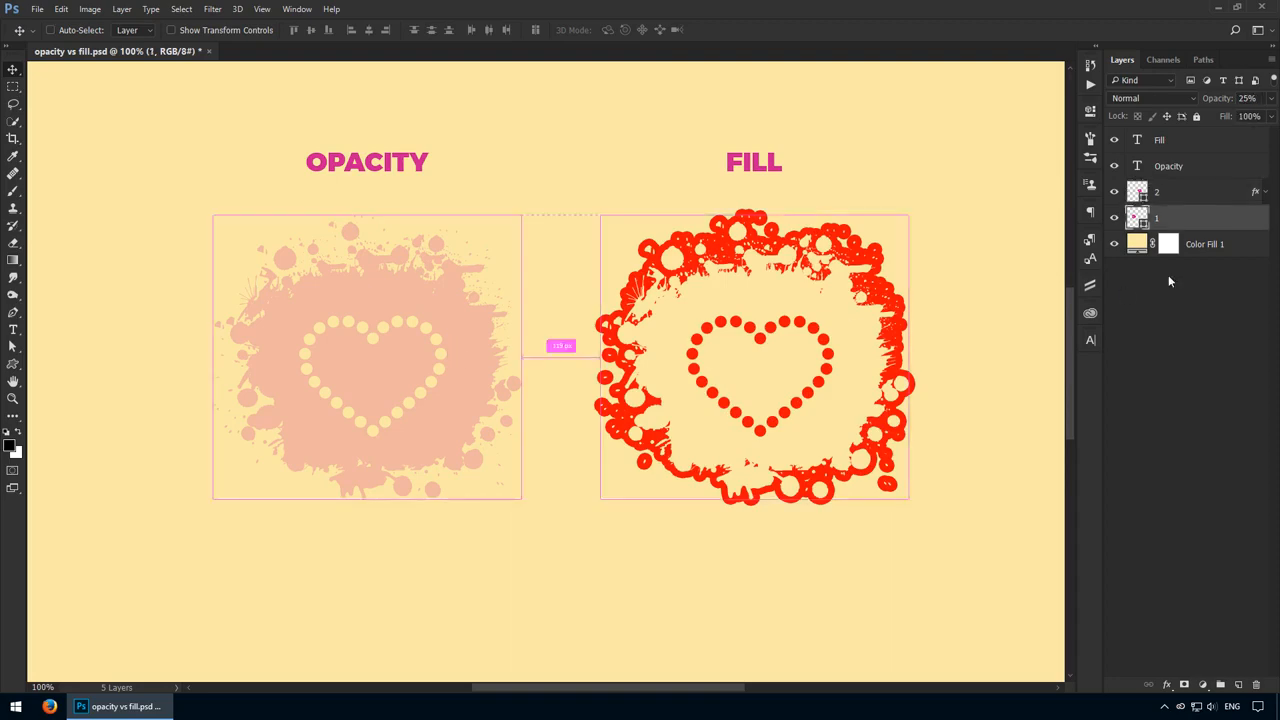
double_click(1222, 220)
click(108, 391)
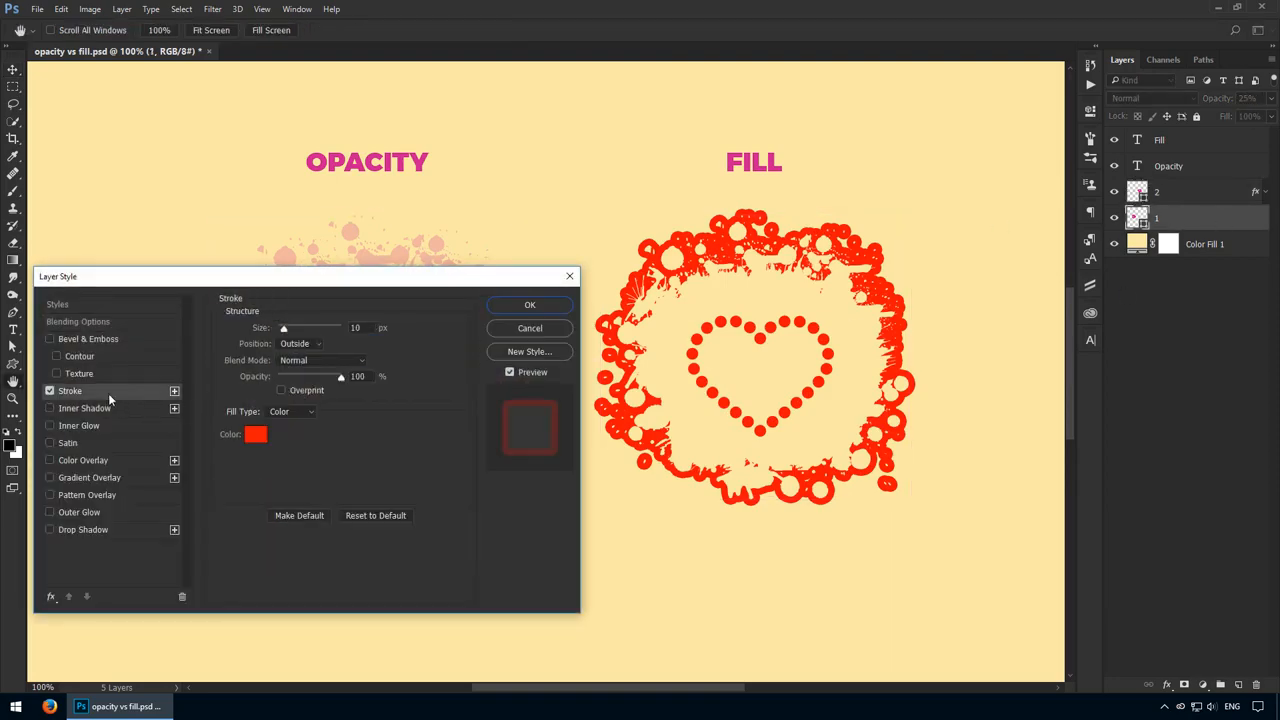
click(530, 305)
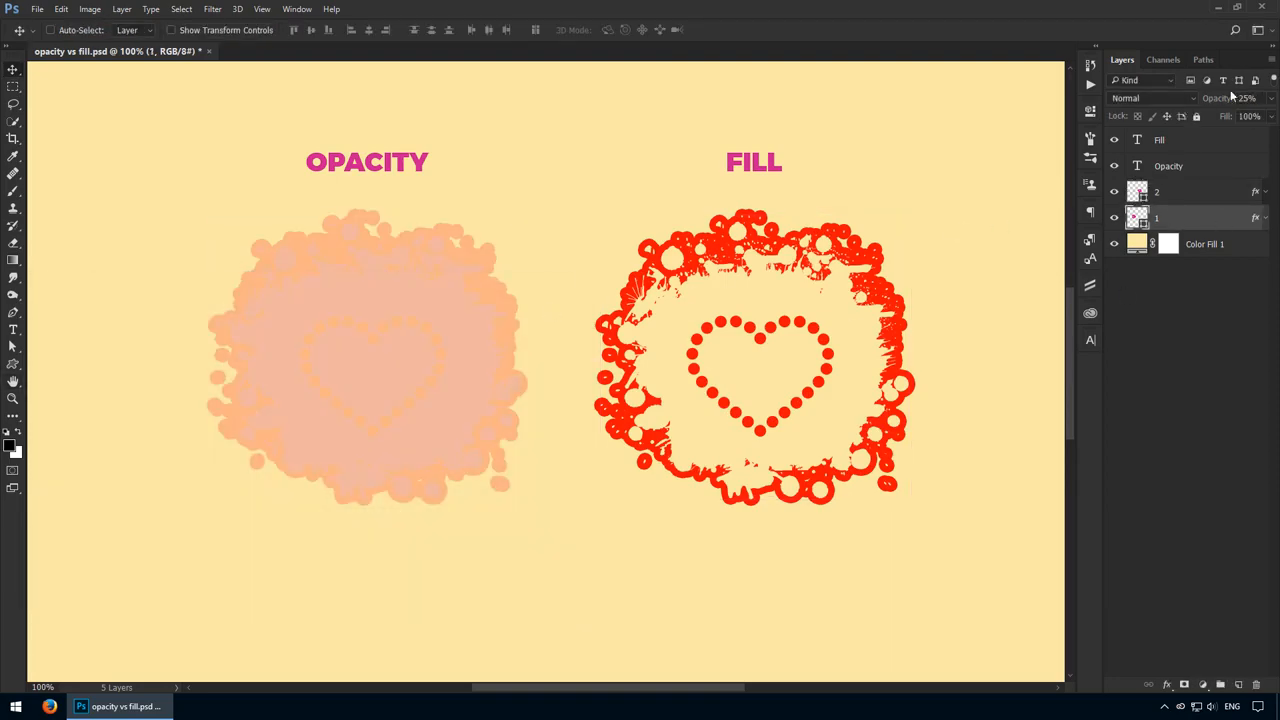
- Lower layer 1's opacity to 0% for comparison with layer 2, and restore it to 100%
drag(1224, 99, 907, 140)
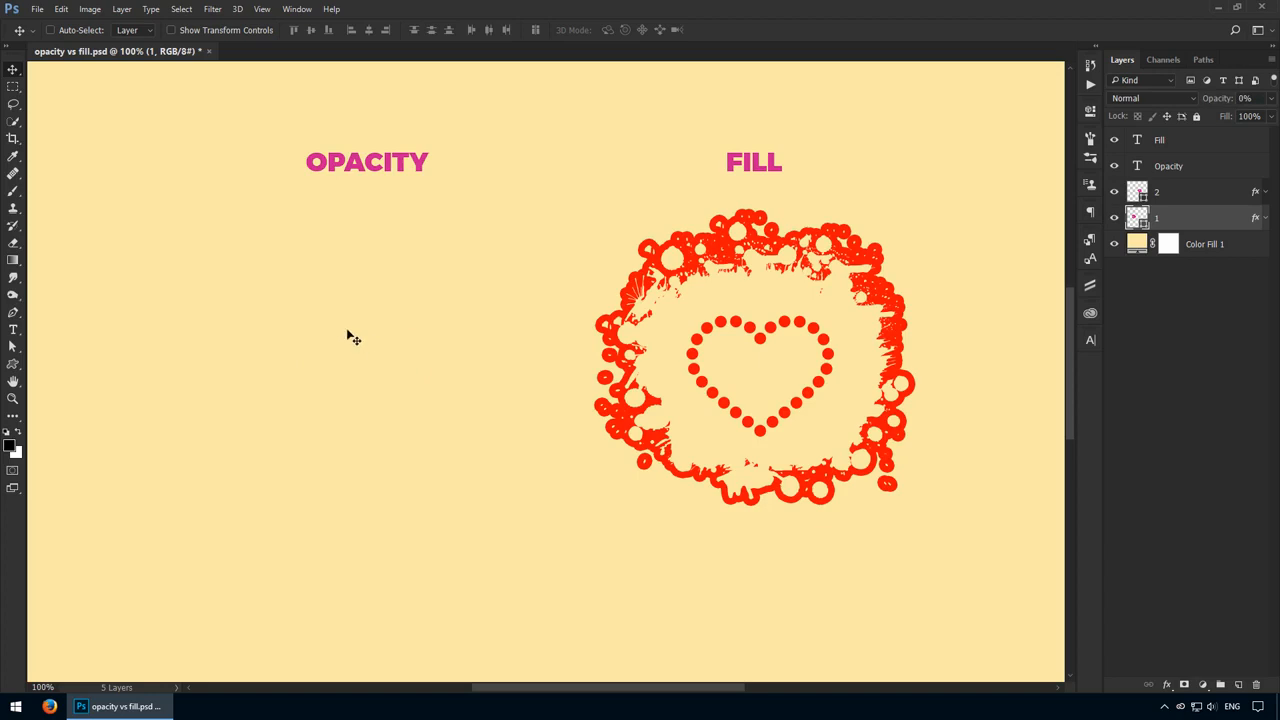
drag(1212, 98, 698, 238)
ctrl+click(872, 336)
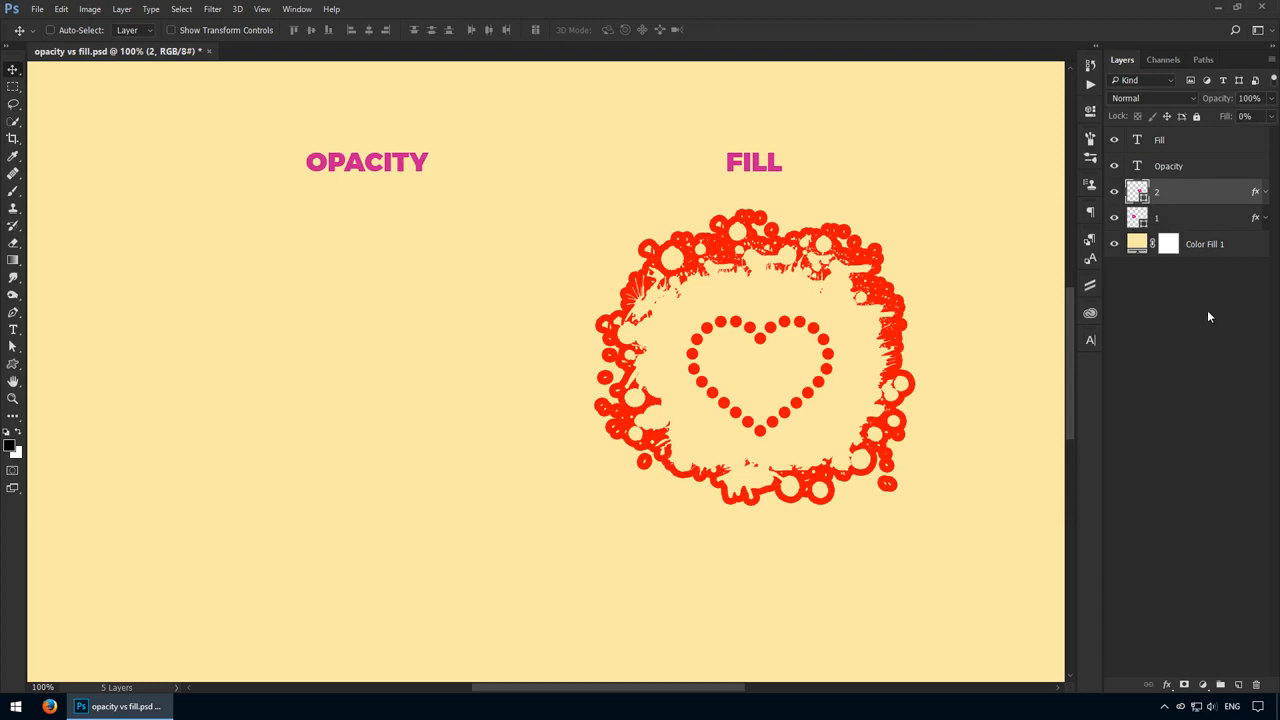
click(1202, 218)
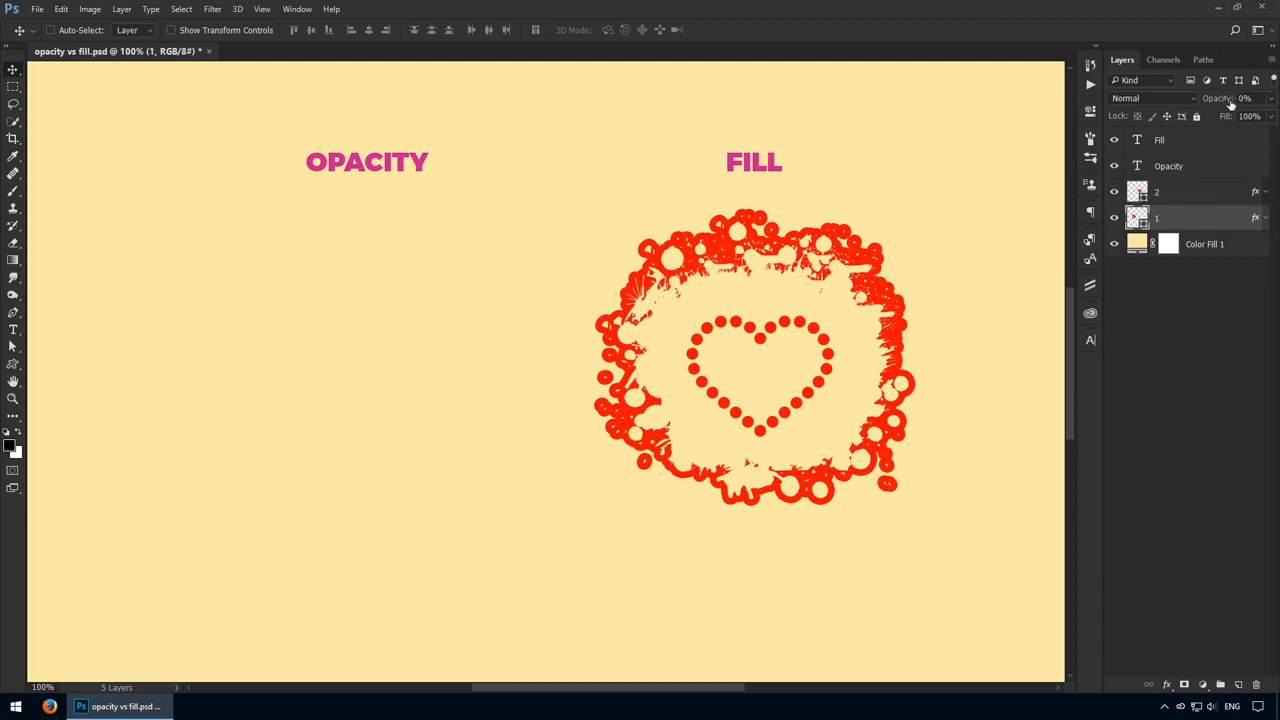
drag(1224, 99, 1269, 125)
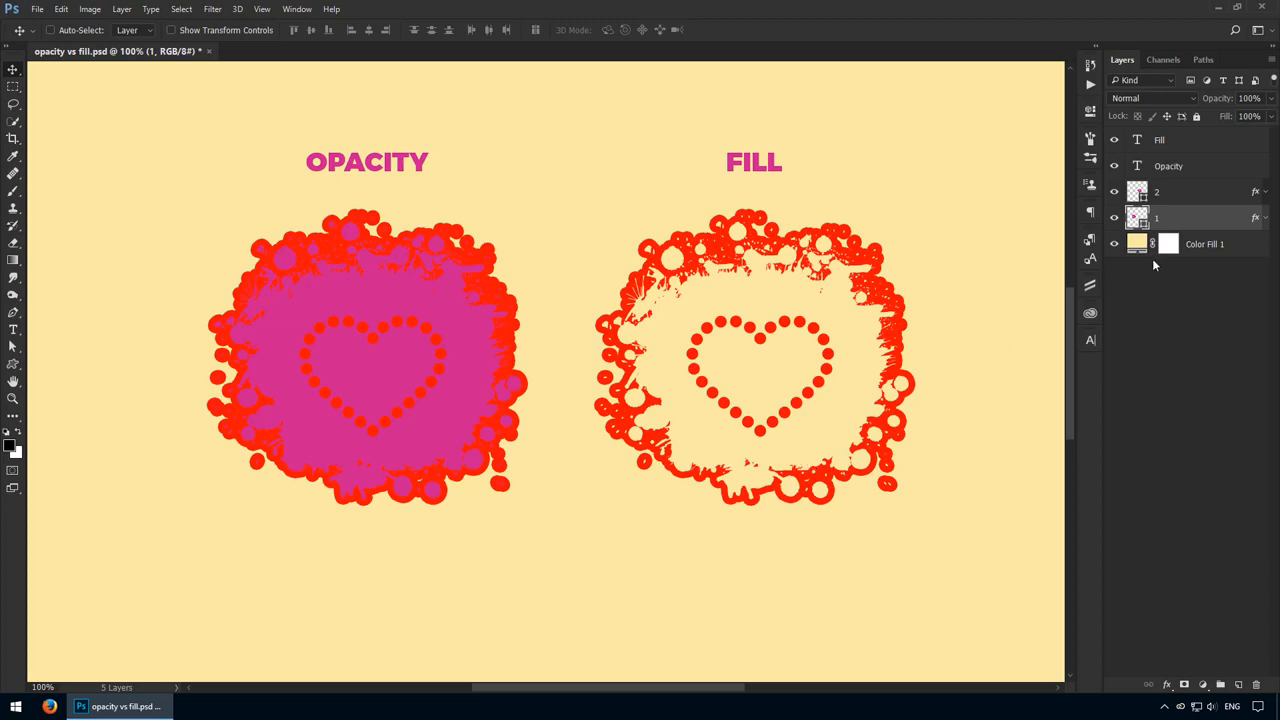
- Create a new layer directly above Color Fill 1 and open the Fill dialog for it
click(1230, 250)
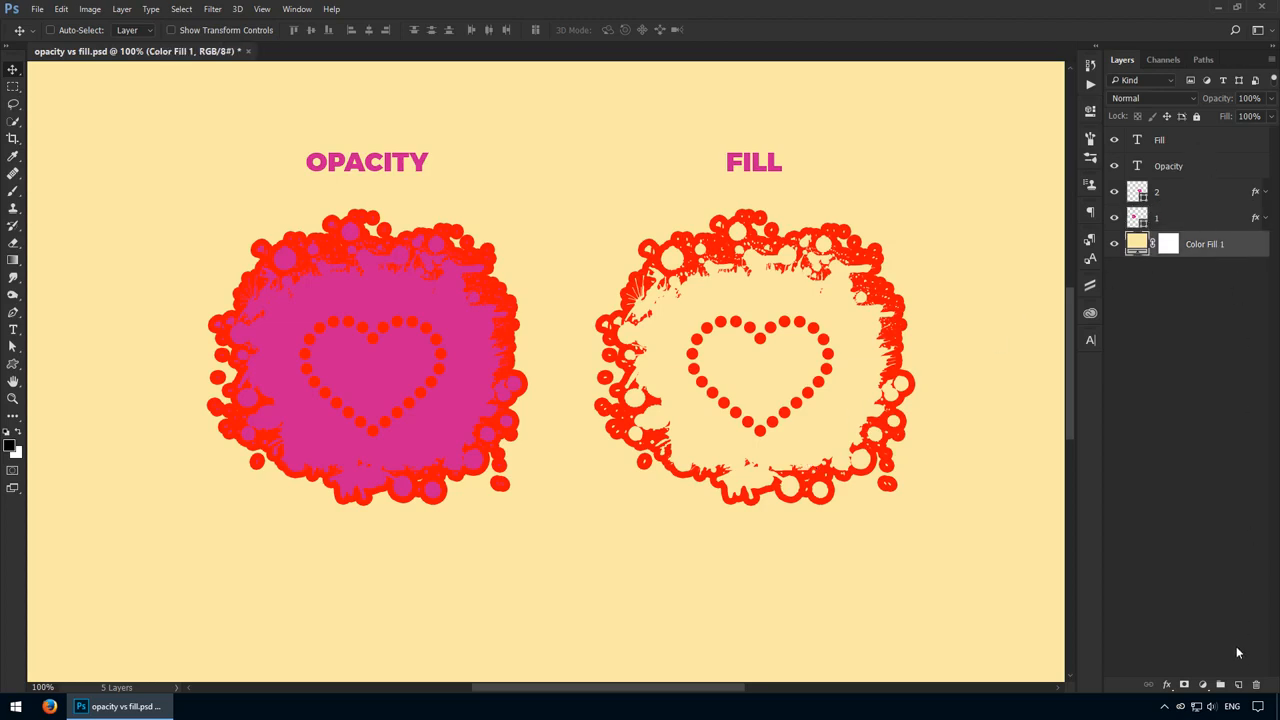
click(1238, 684)
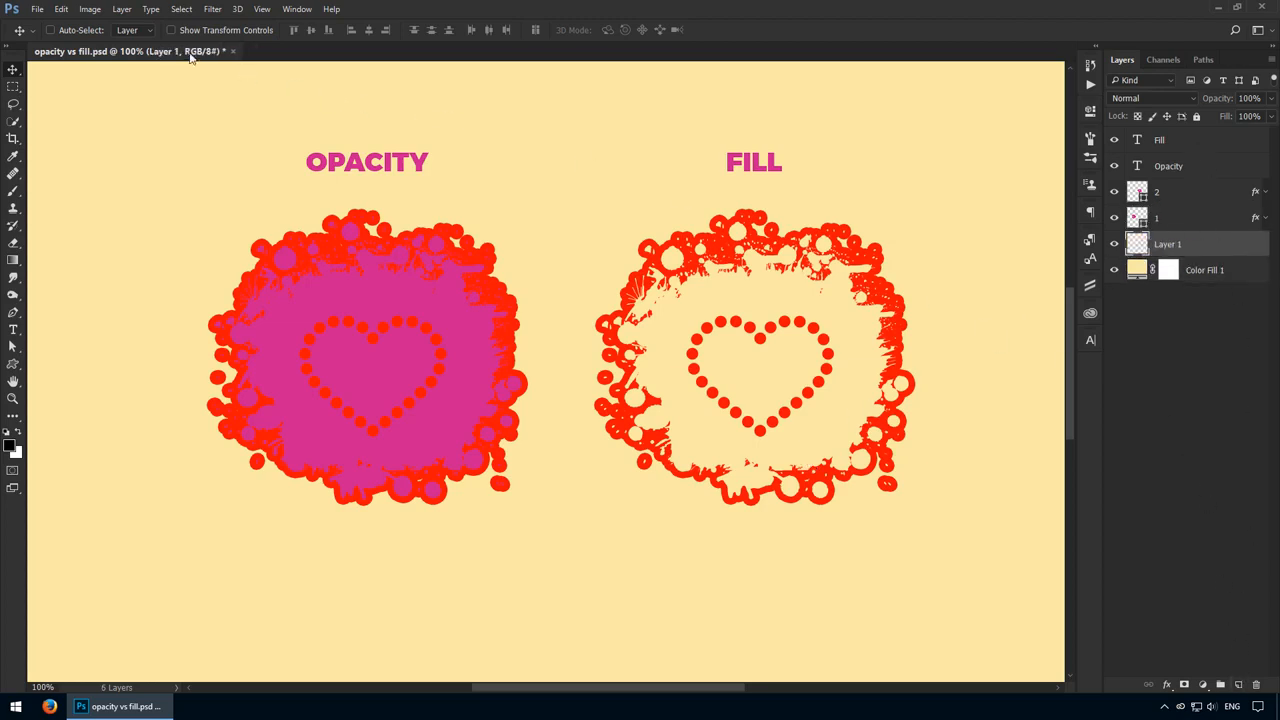
click(62, 10)
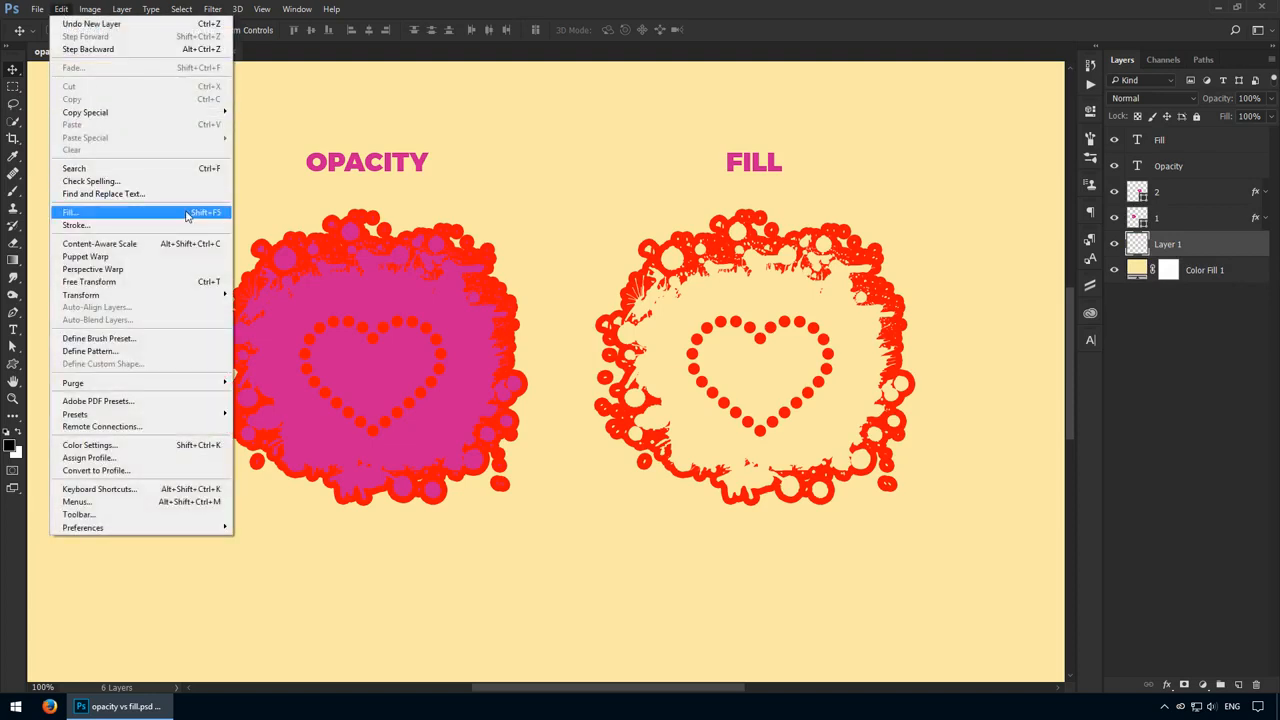
click(186, 215)
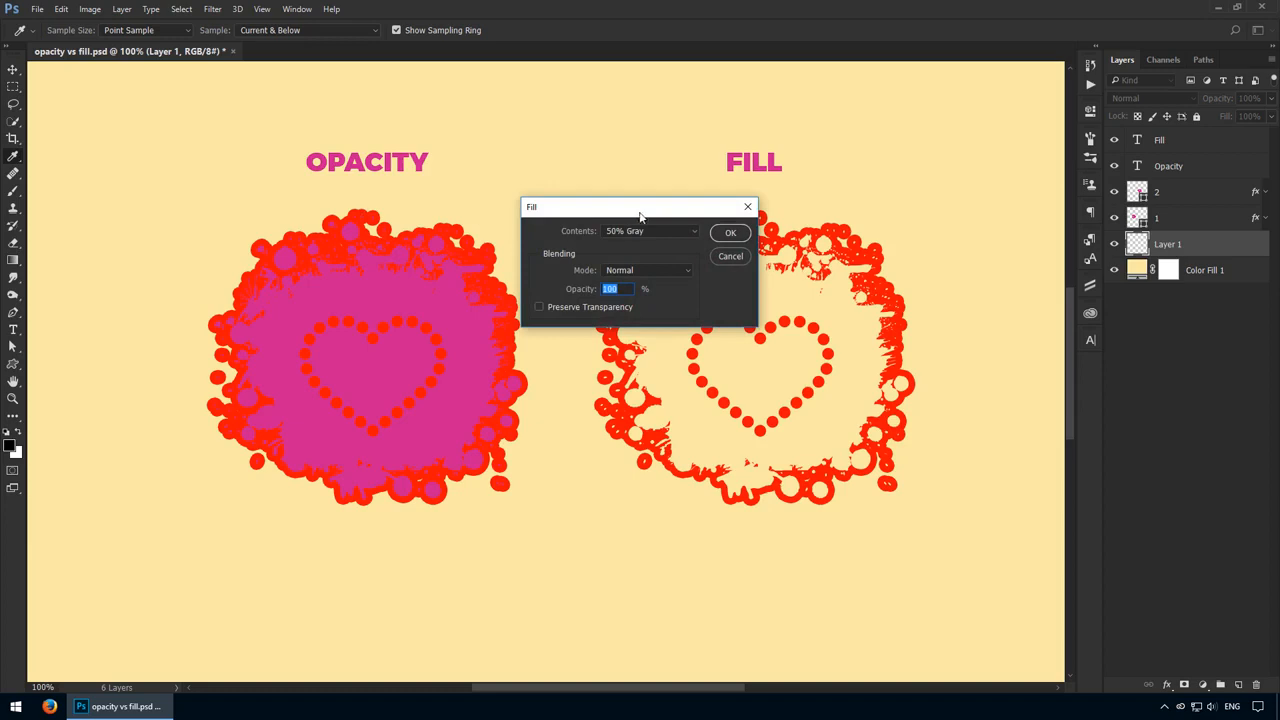
drag(640, 215, 841, 380)
- Fill Layer 1 with the black foreground color in Normal mode at 100% opacity, after trying Background Color as the contents
click(857, 398)
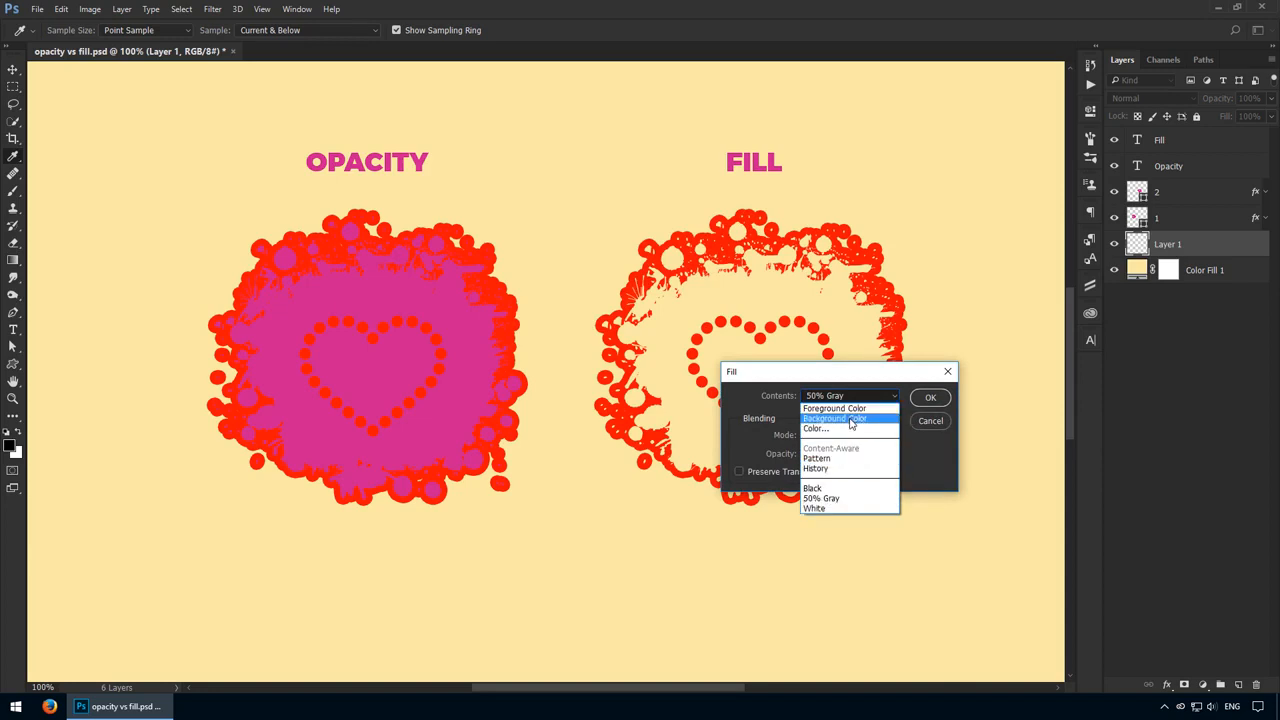
click(847, 412)
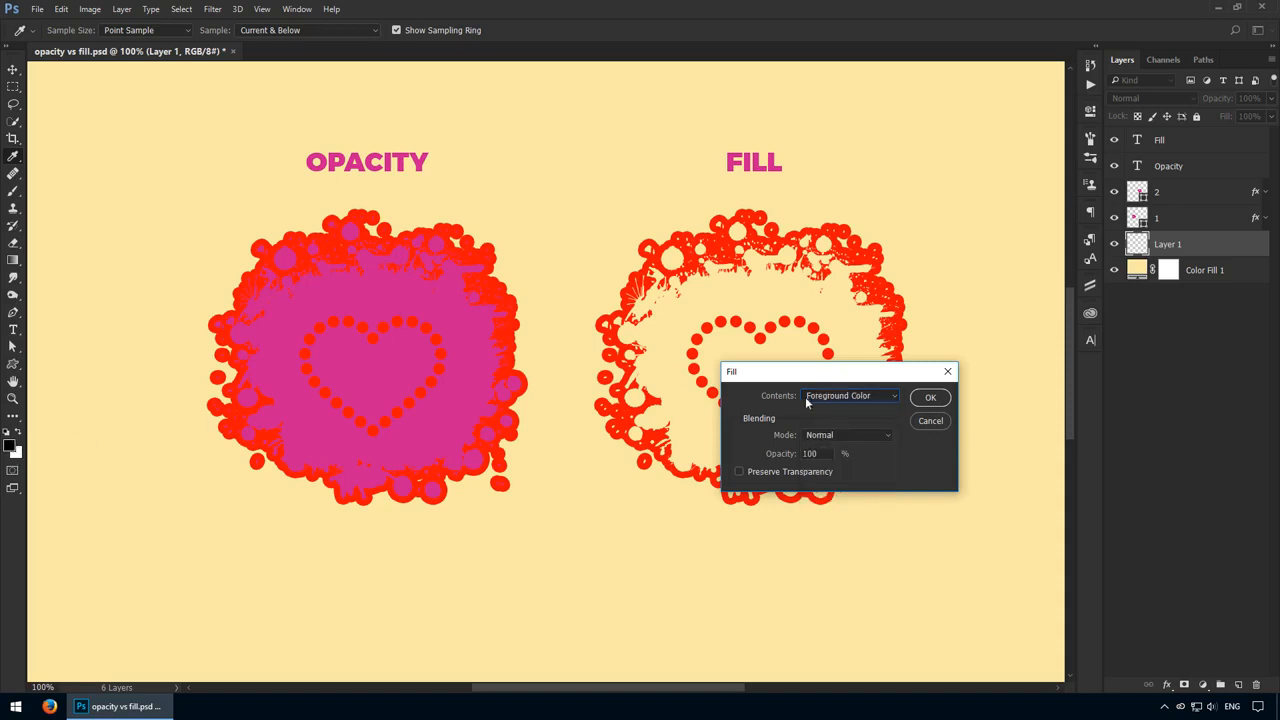
click(848, 396)
click(841, 418)
click(888, 400)
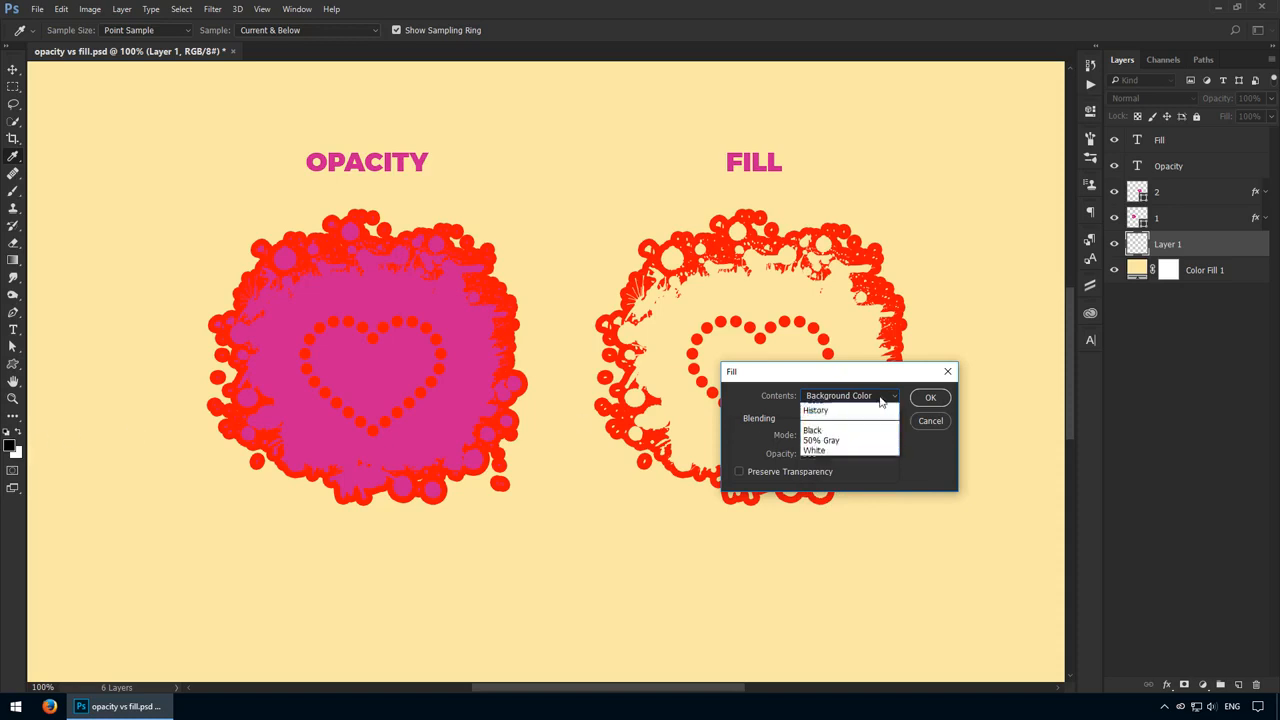
click(868, 407)
click(945, 399)
key(v)
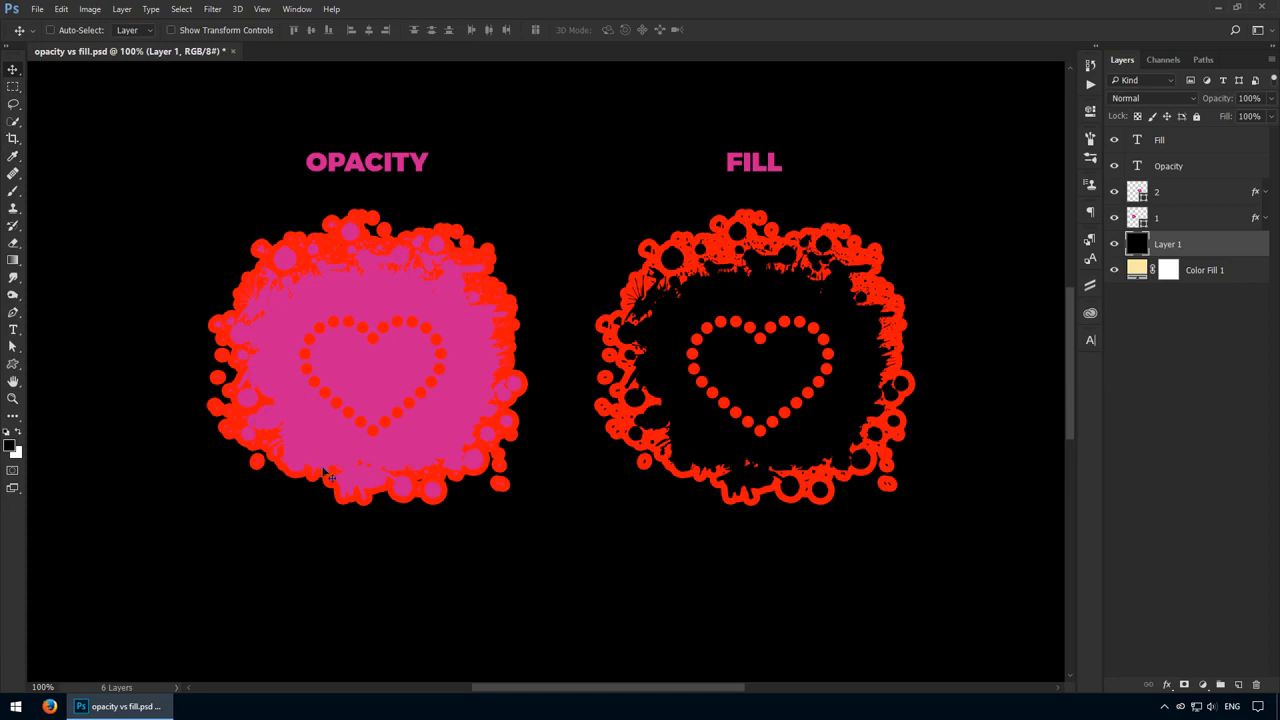
- Set the foreground color to a bright blue, about #2753f8, and swap it into the background color
click(12, 448)
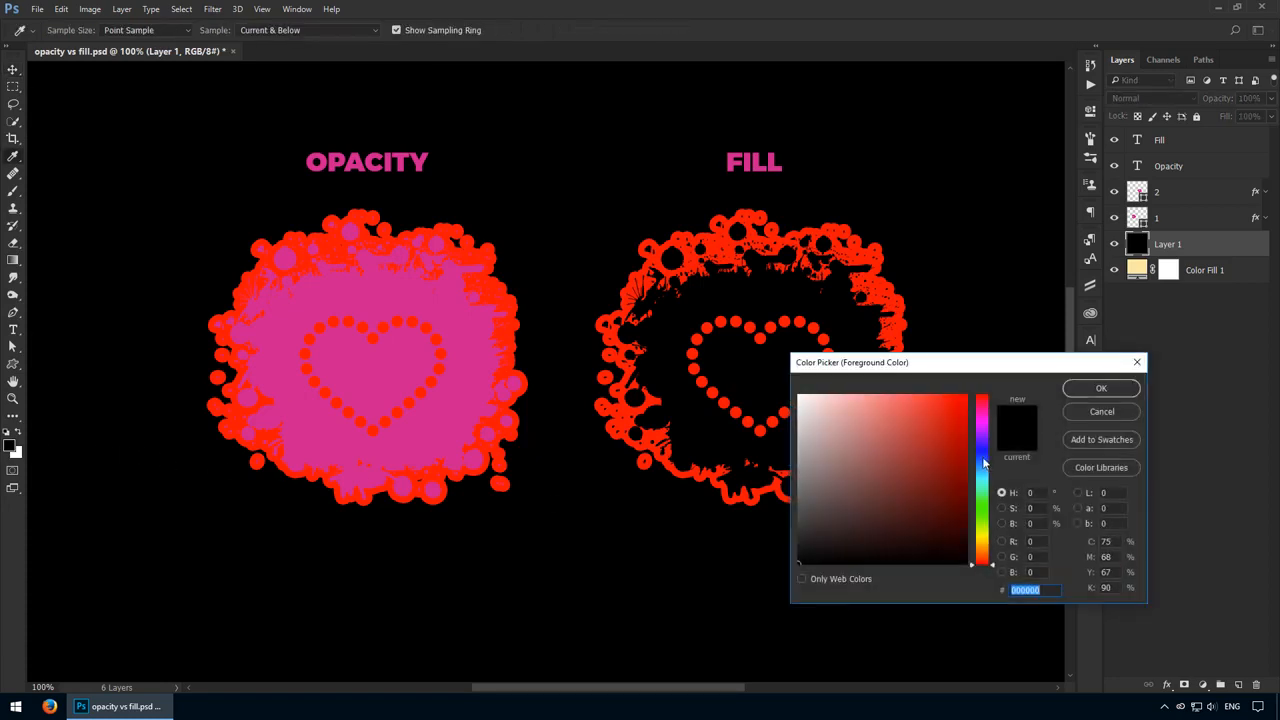
text(1b4afb)
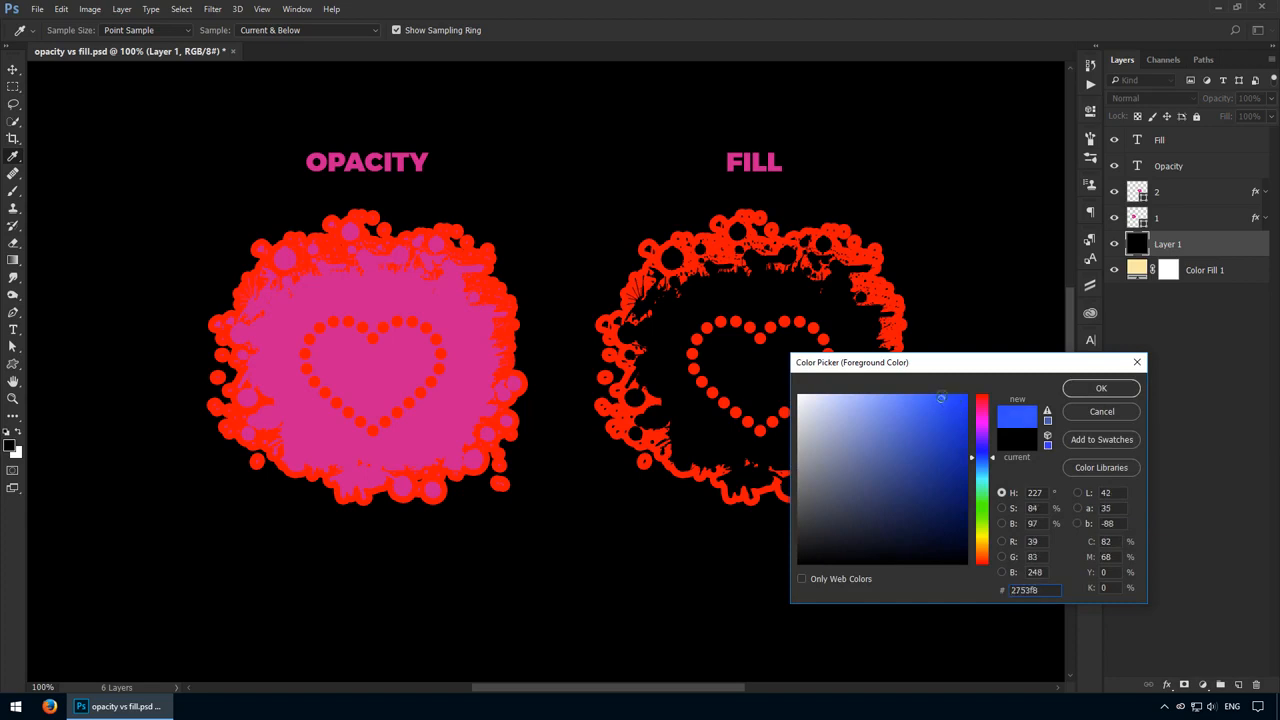
click(1100, 388)
key(v)
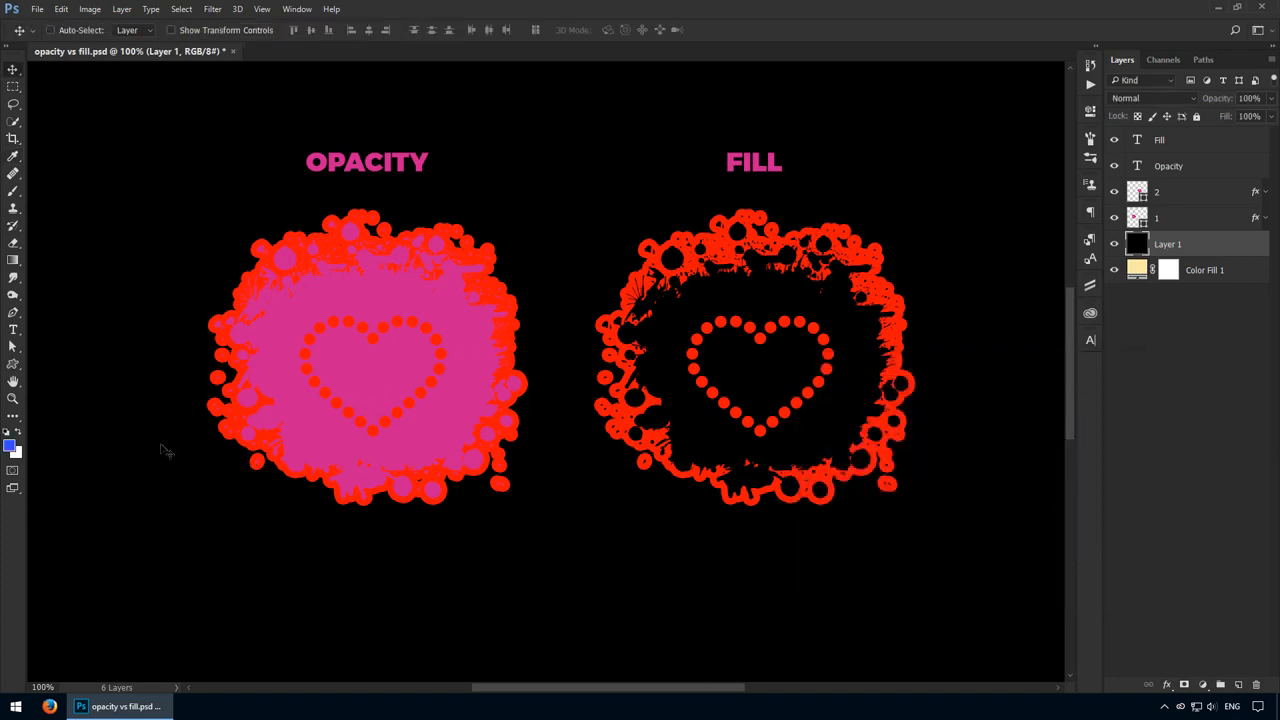
key(x)
- Change the white foreground color to a bright, saturated yellow
click(10, 446)
click(944, 452)
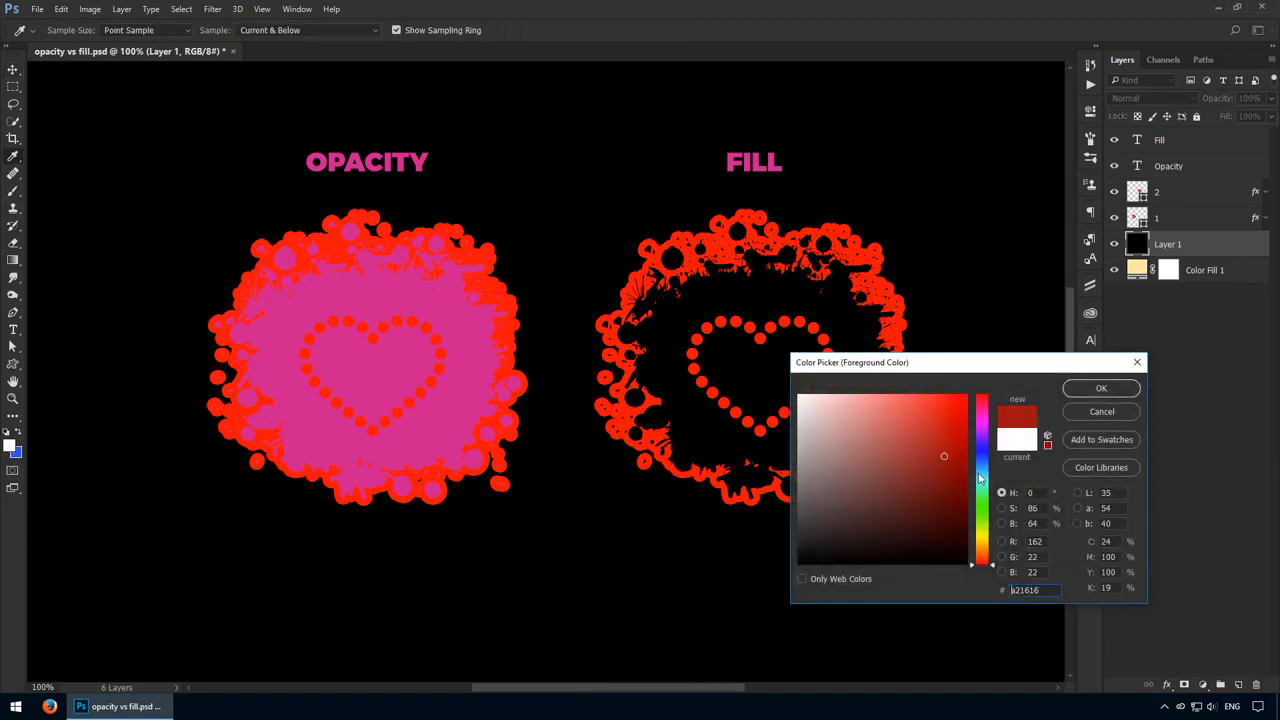
drag(985, 481, 994, 543)
drag(949, 449, 950, 397)
click(1082, 392)
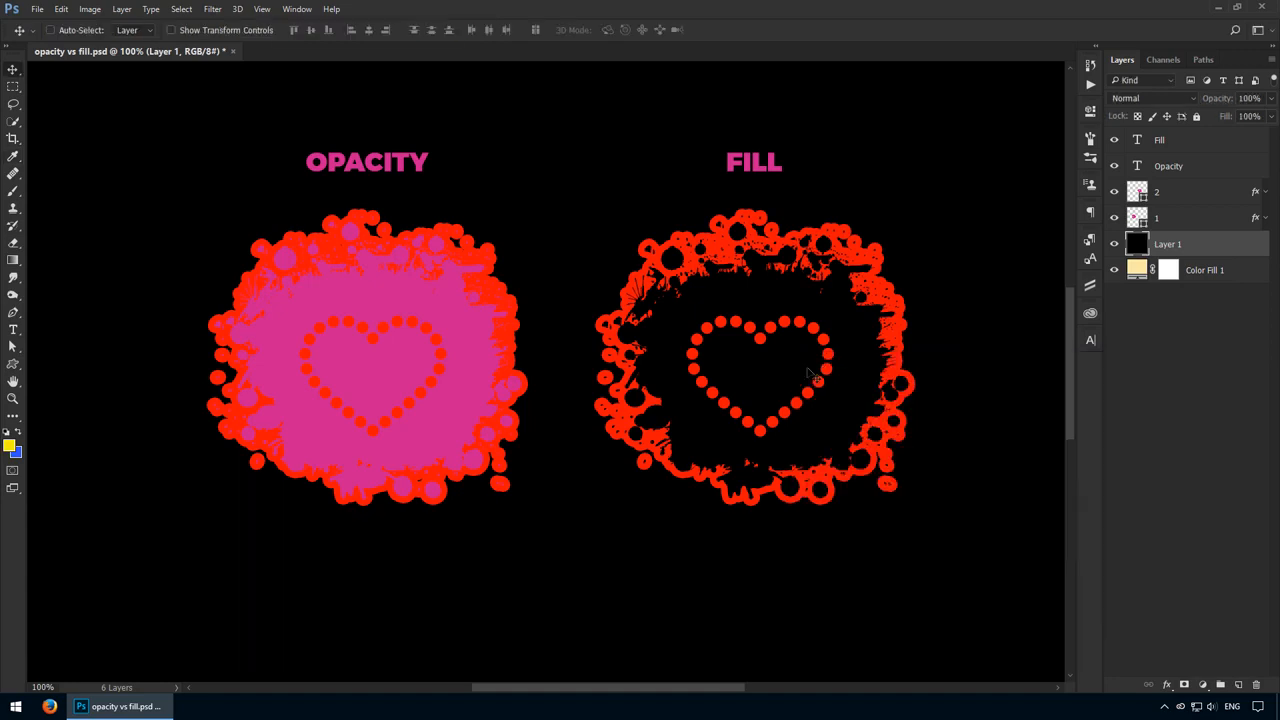
- Fill Layer 1 alternately with the blue background color and the yellow foreground color, finishing on yellow
key(ctrl+Delete)
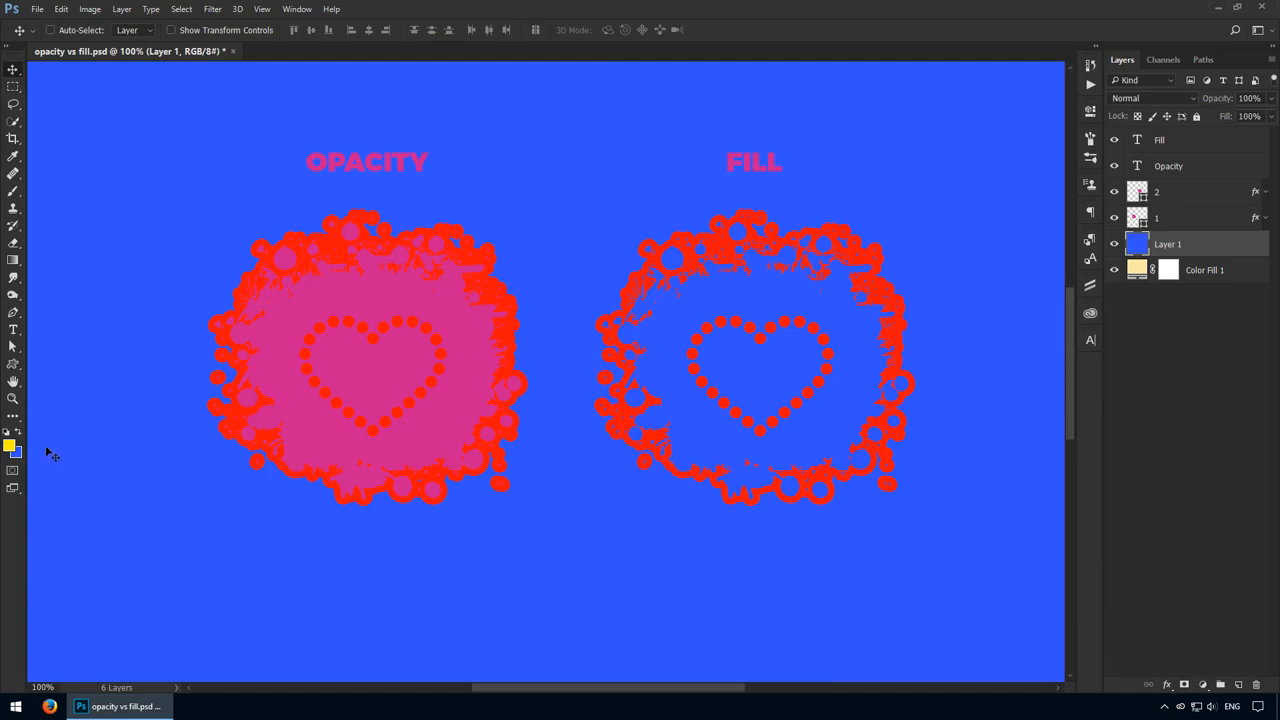
key(alt+Delete)
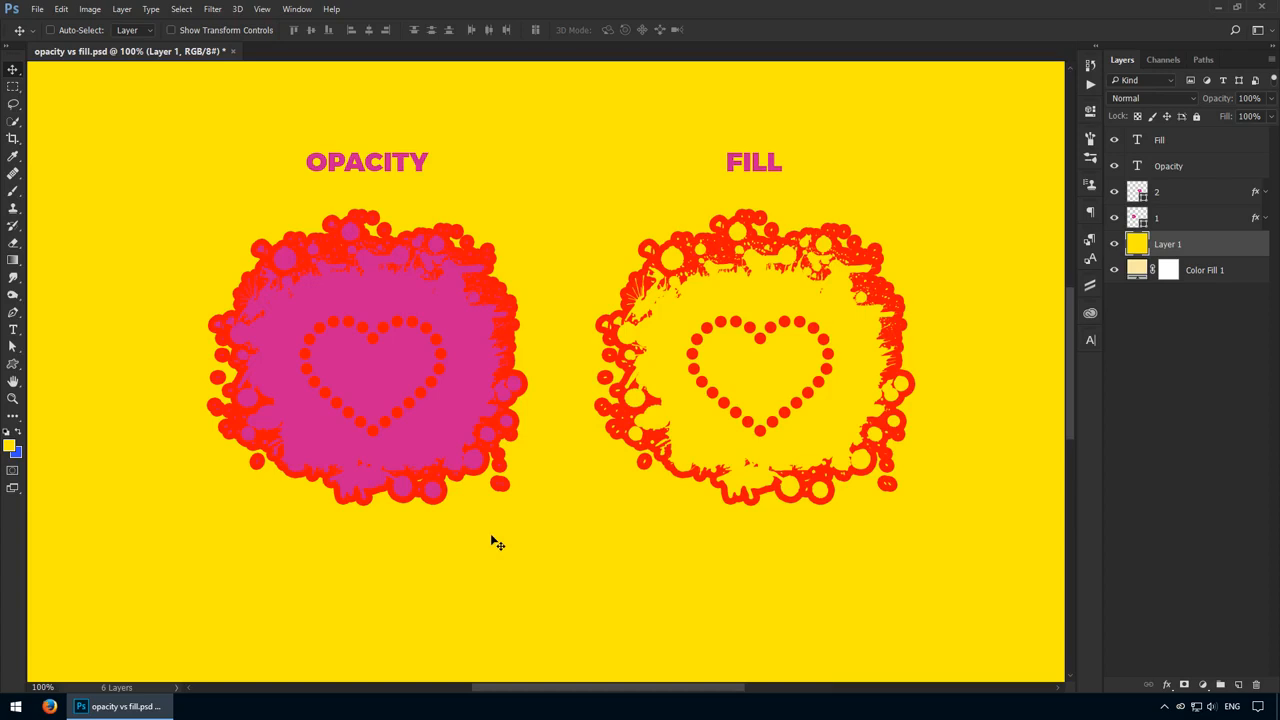
key(ctrl+BackSpace)
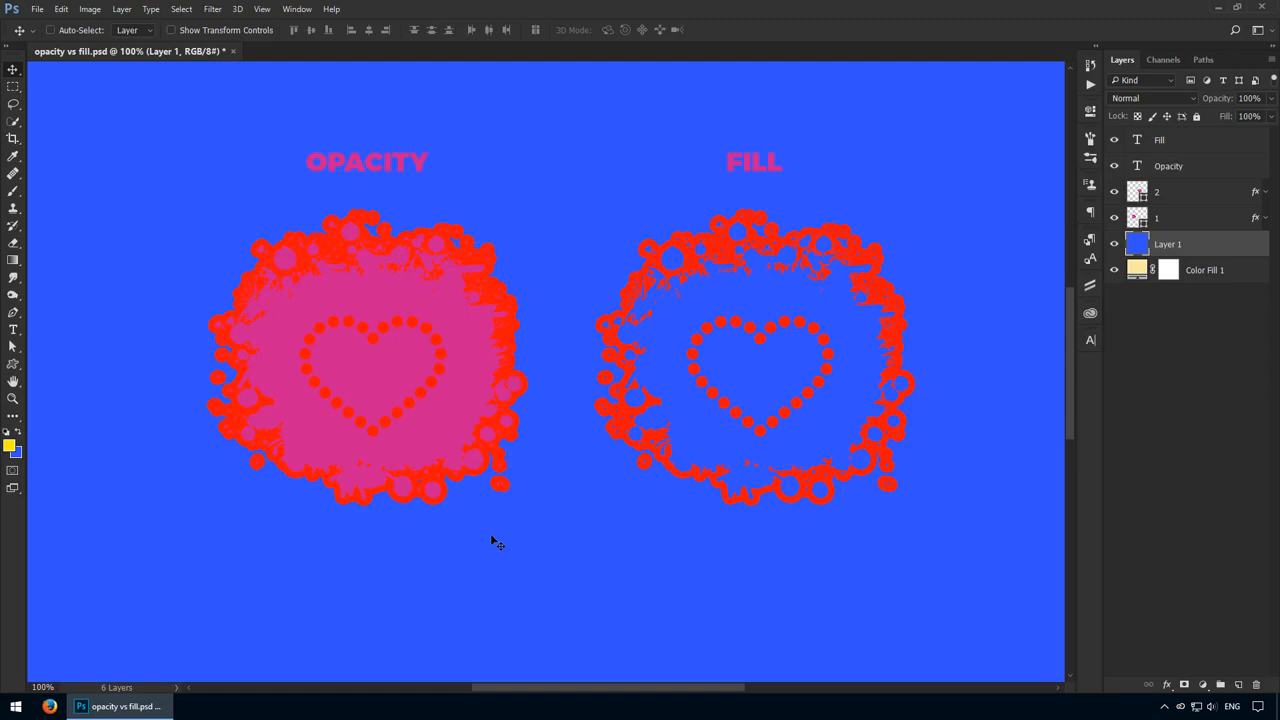
key(alt+BackSpace)
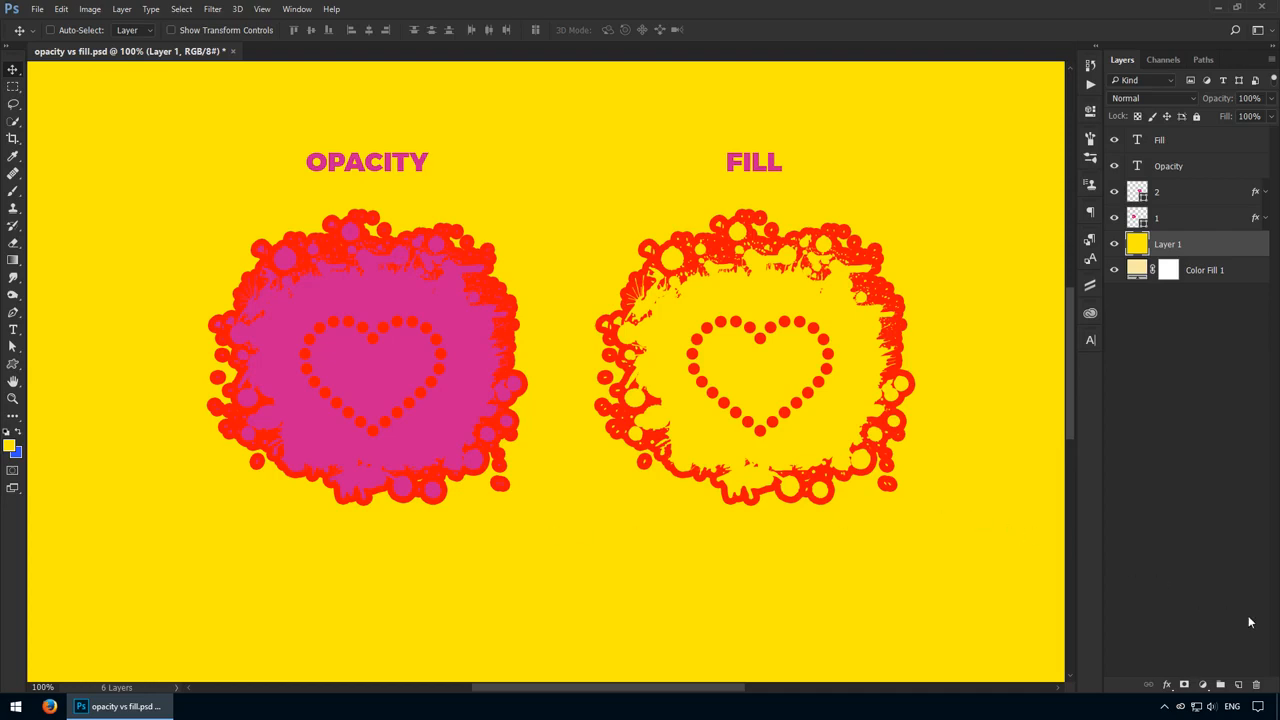
- Create a new layer directly above Layer 1 and fill it with the blue background color
click(1238, 685)
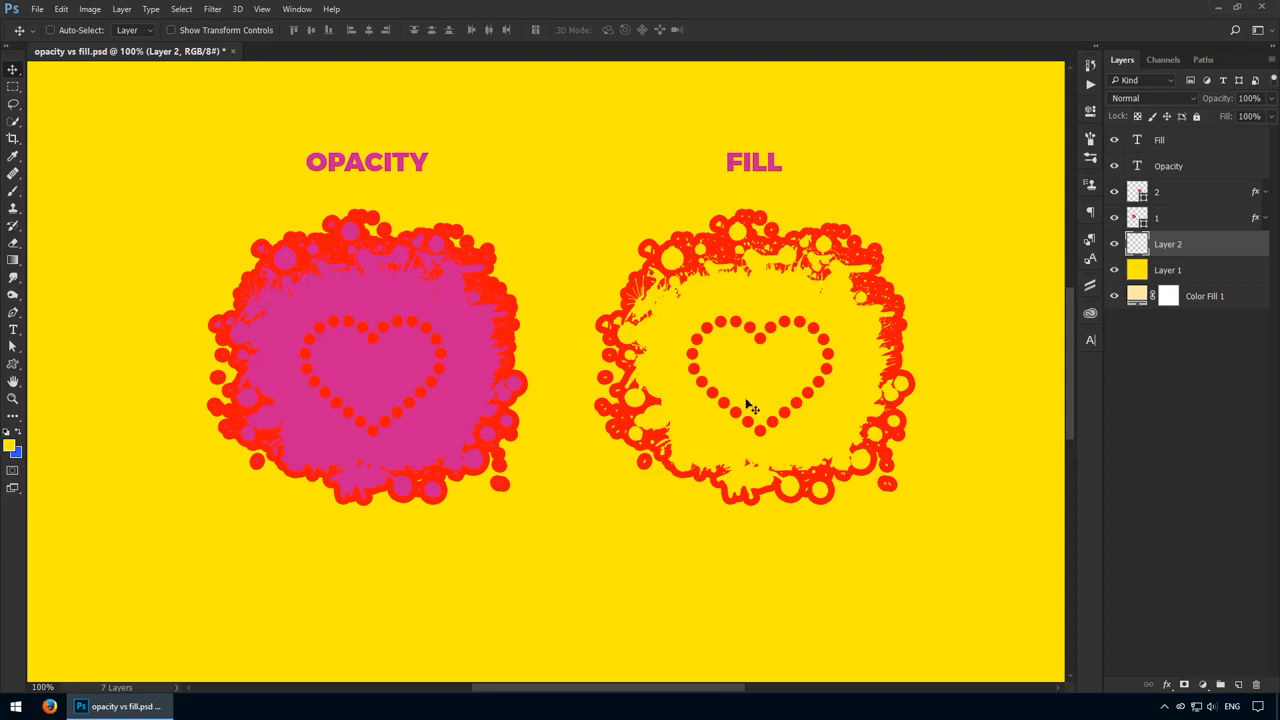
key(ctrl+BackSpace)
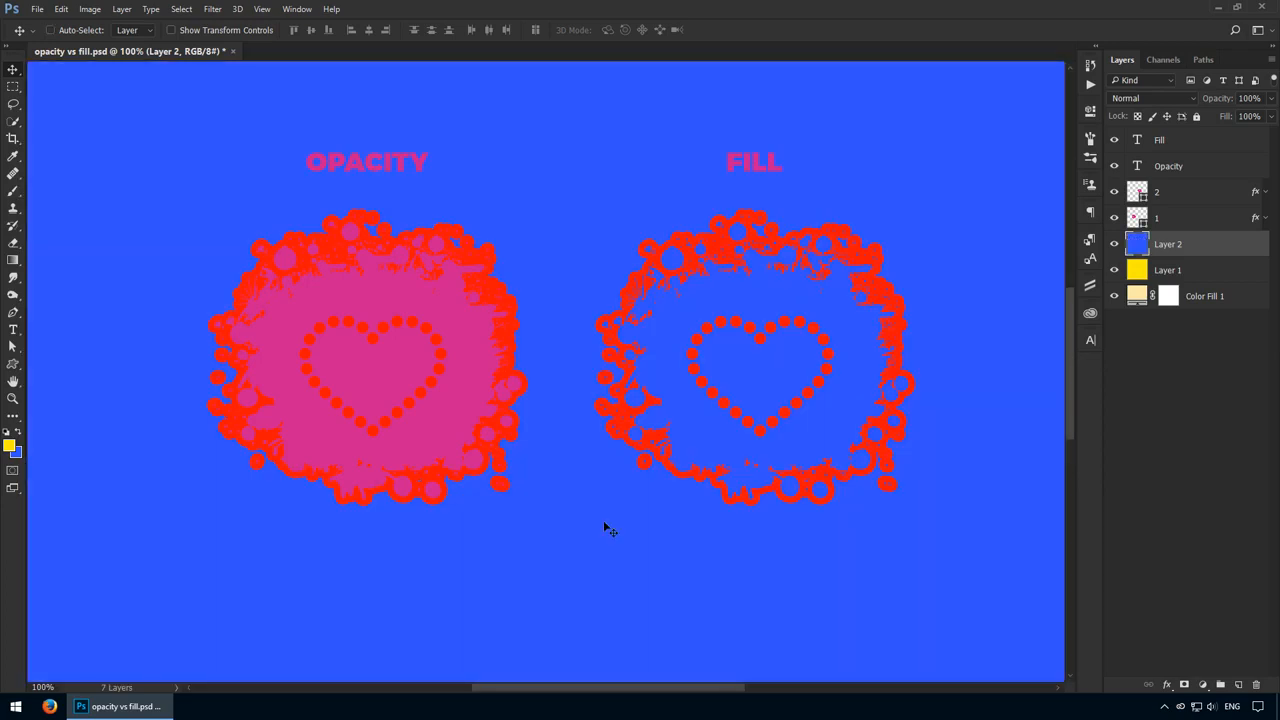